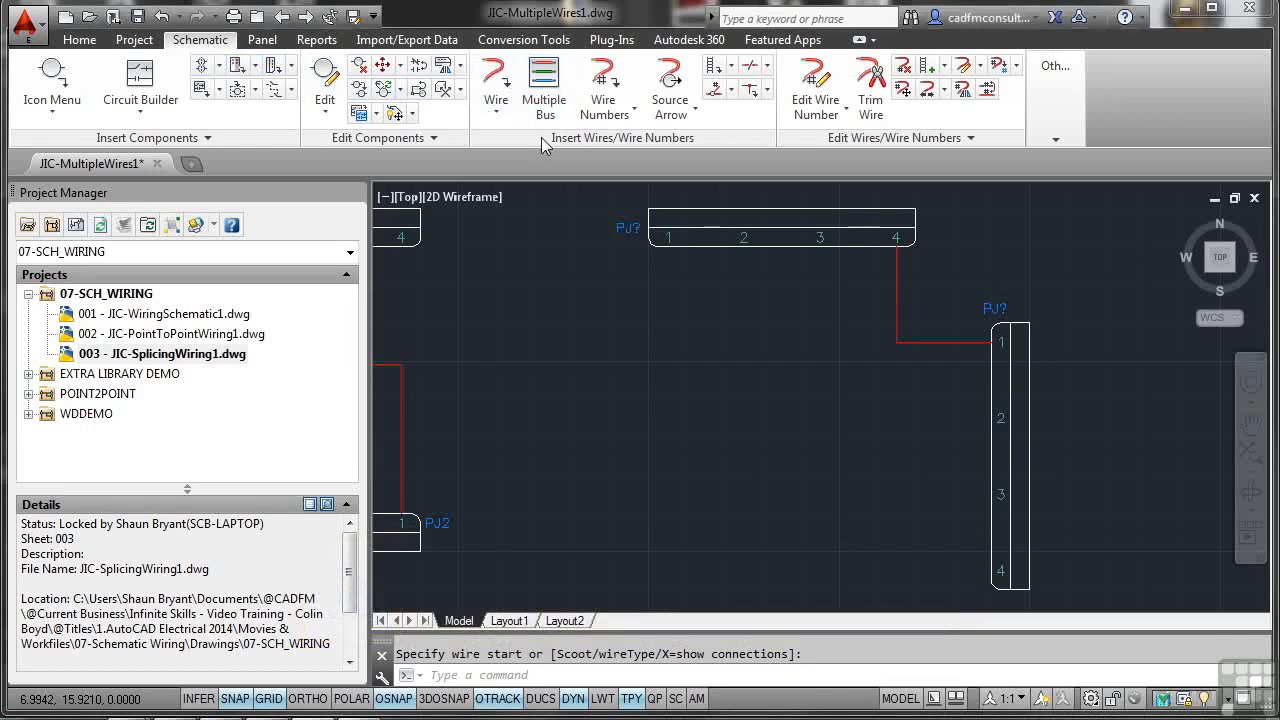
- Set up a multiple wire bus starting at a component, with horizontal and vertical spacing of 1
left_click(545, 97)
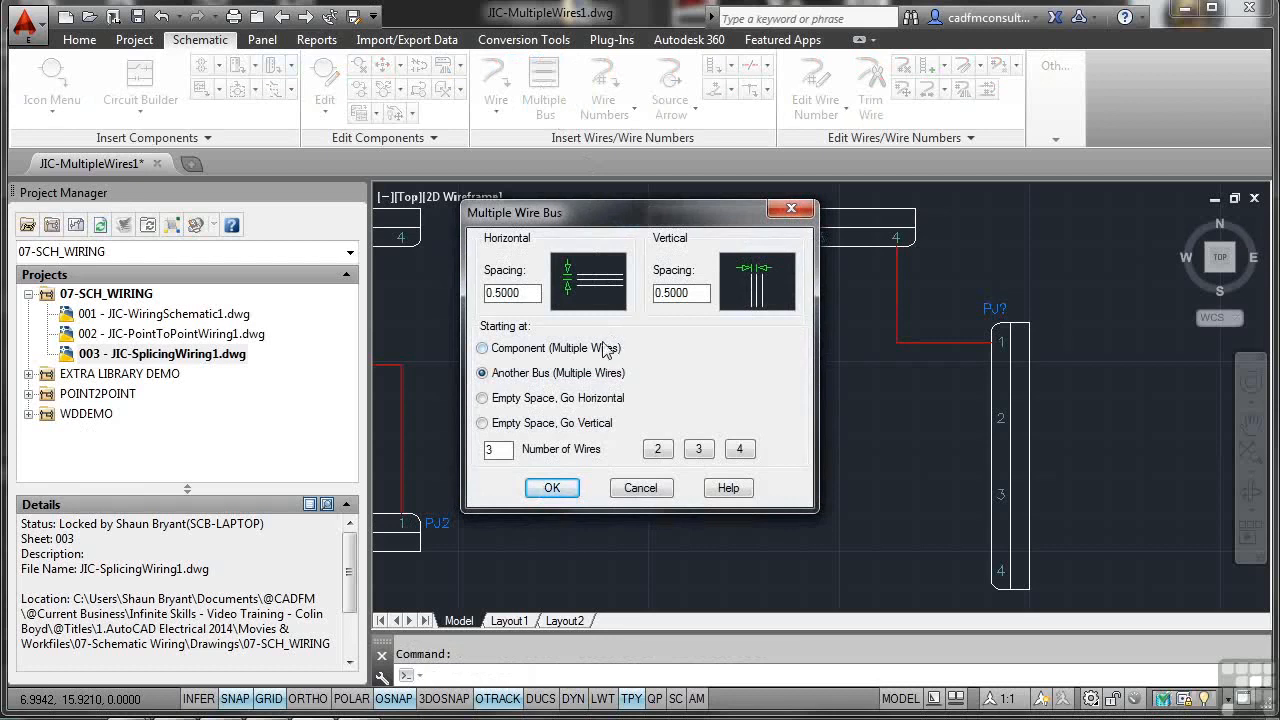
double_click(528, 292)
type("1")
left_click(690, 293)
double_click(690, 293)
type("1")
left_click(483, 349)
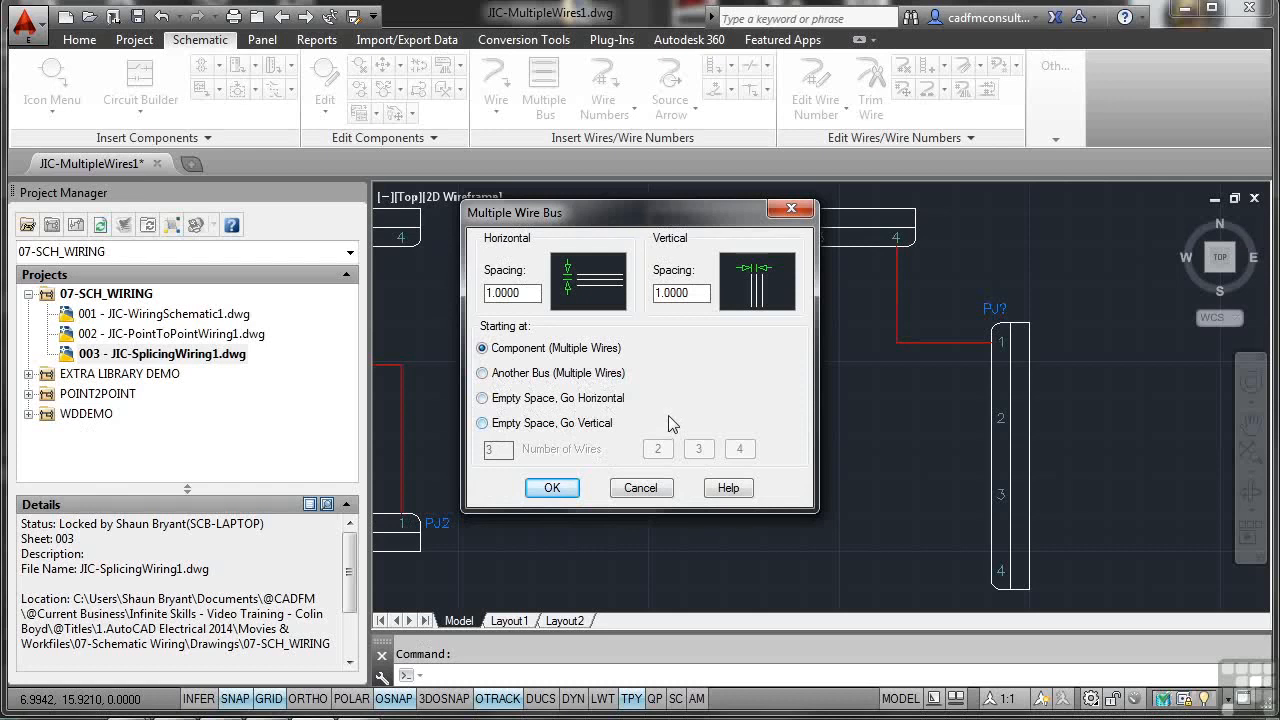
left_click(558, 488)
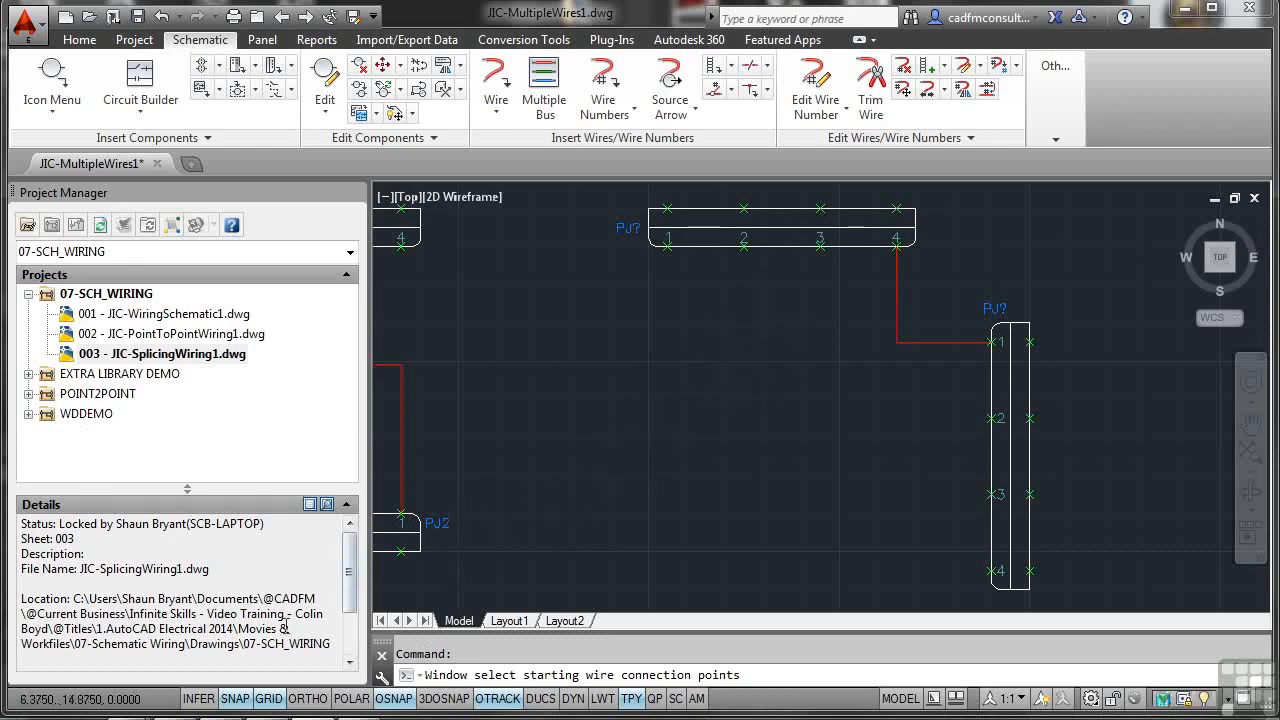
- With snap and grid off, route bus wires from pins 1-3 of the horizontal connector to pins 2-4 of the vertical connector
left_click(235, 698)
left_click(268, 698)
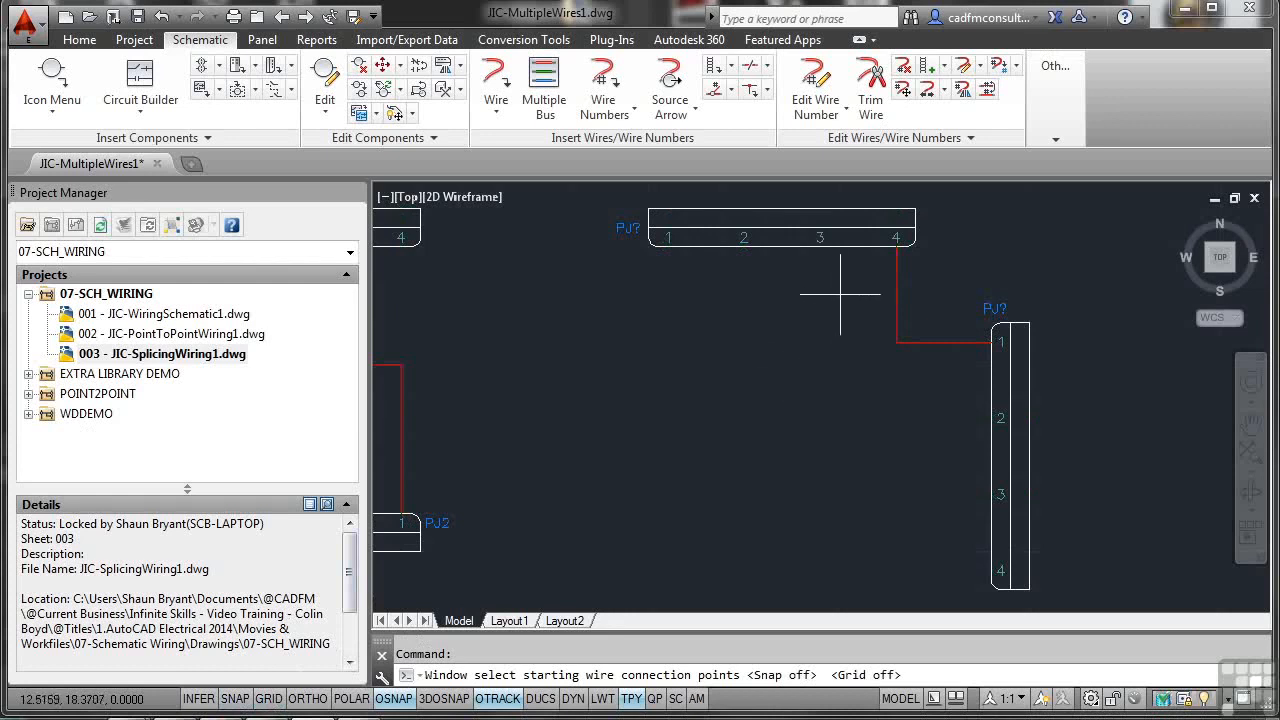
left_click(847, 256)
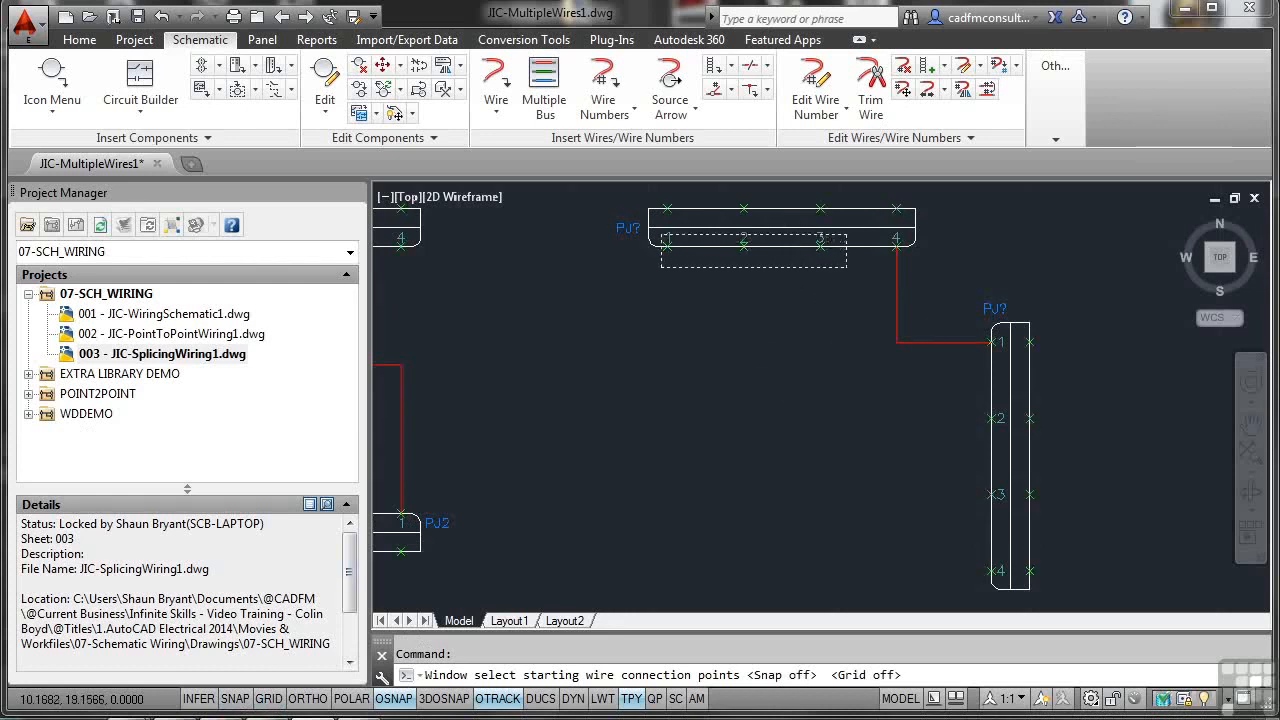
left_click(655, 237)
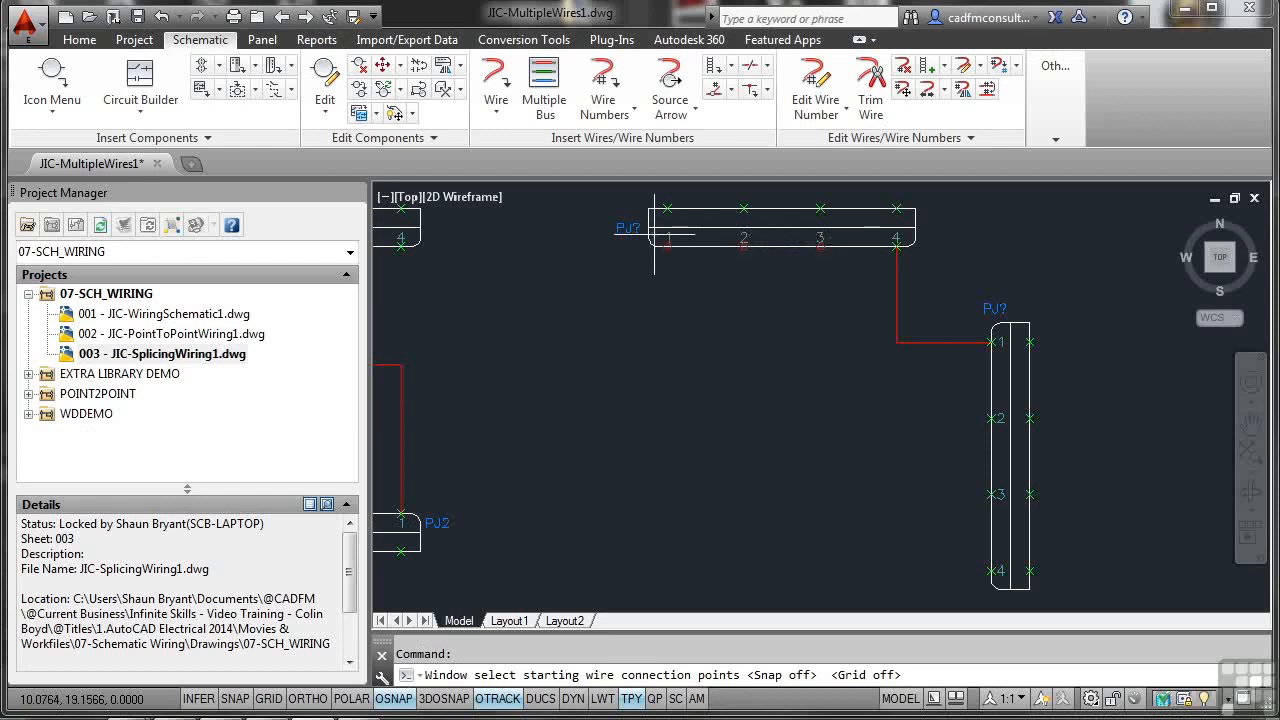
right_click(701, 299)
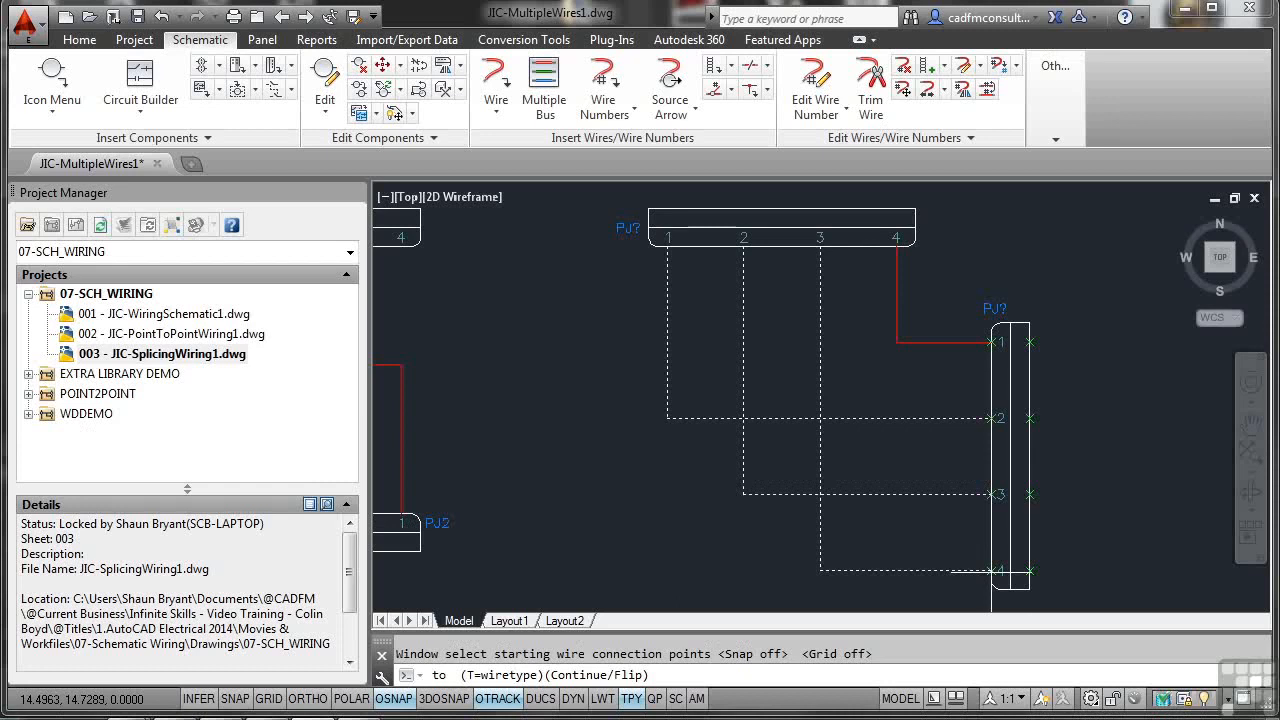
left_click(991, 572)
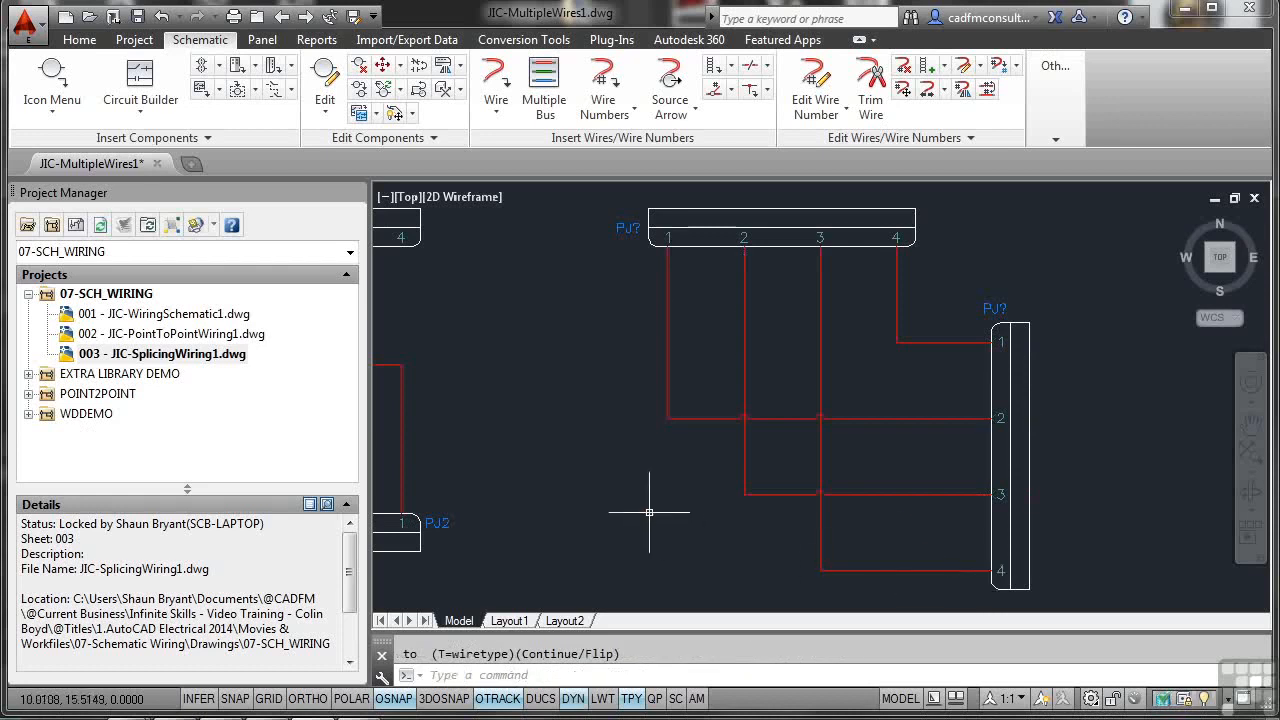
scroll(792, 498, "up", 4)
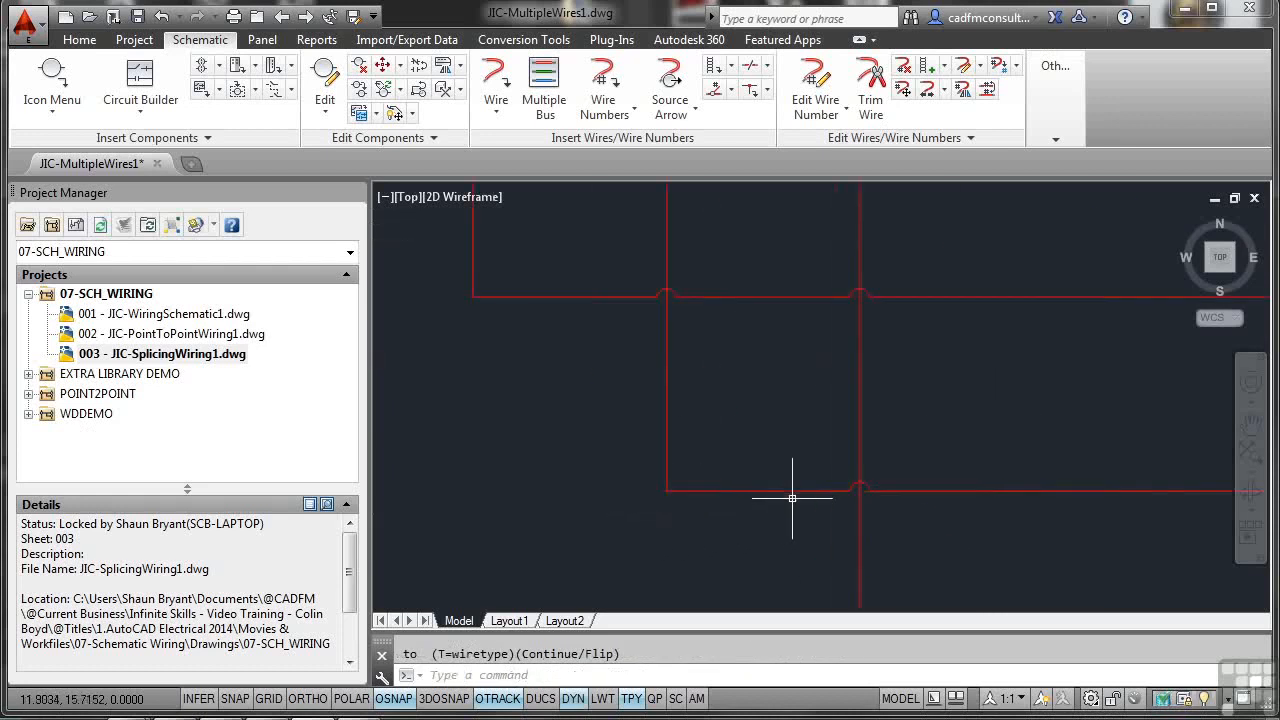
scroll(792, 498, "down", 4)
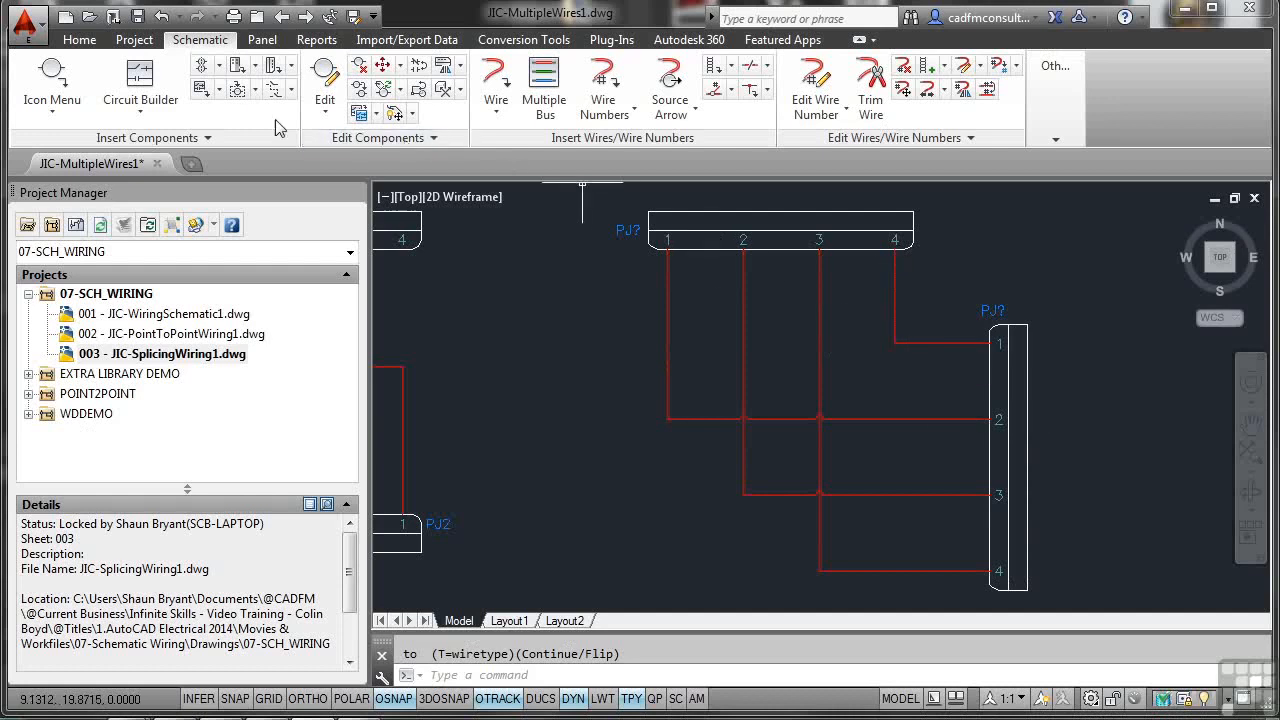
- With object snap off, insert a Splice symbol on the wire below pin 3 of the horizontal connector, keeping the default component data
left_click(55, 108)
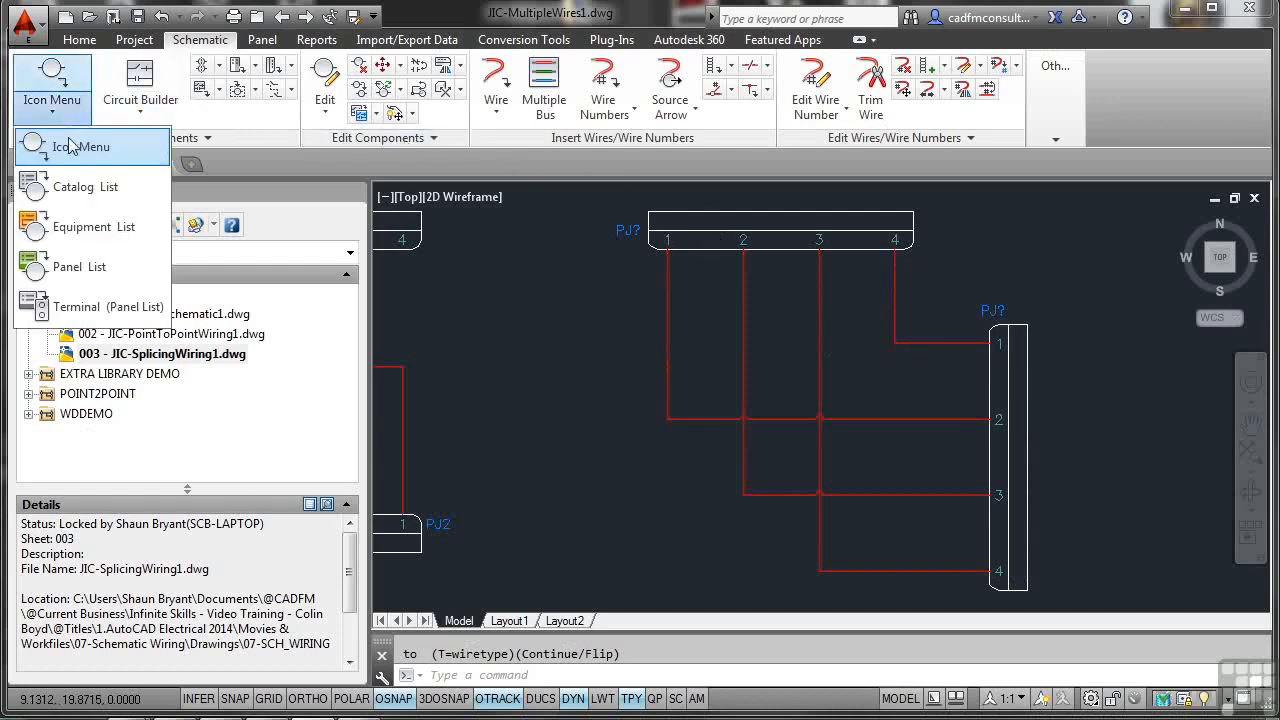
left_click(70, 150)
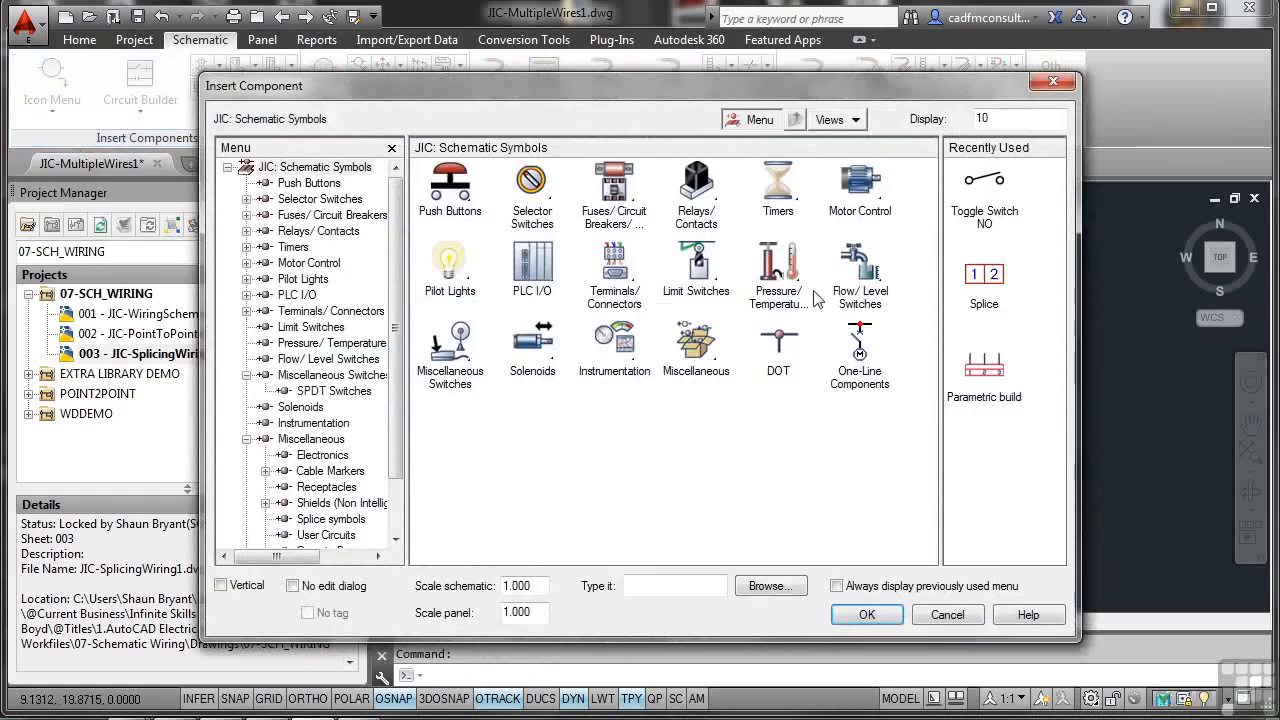
left_click(979, 281)
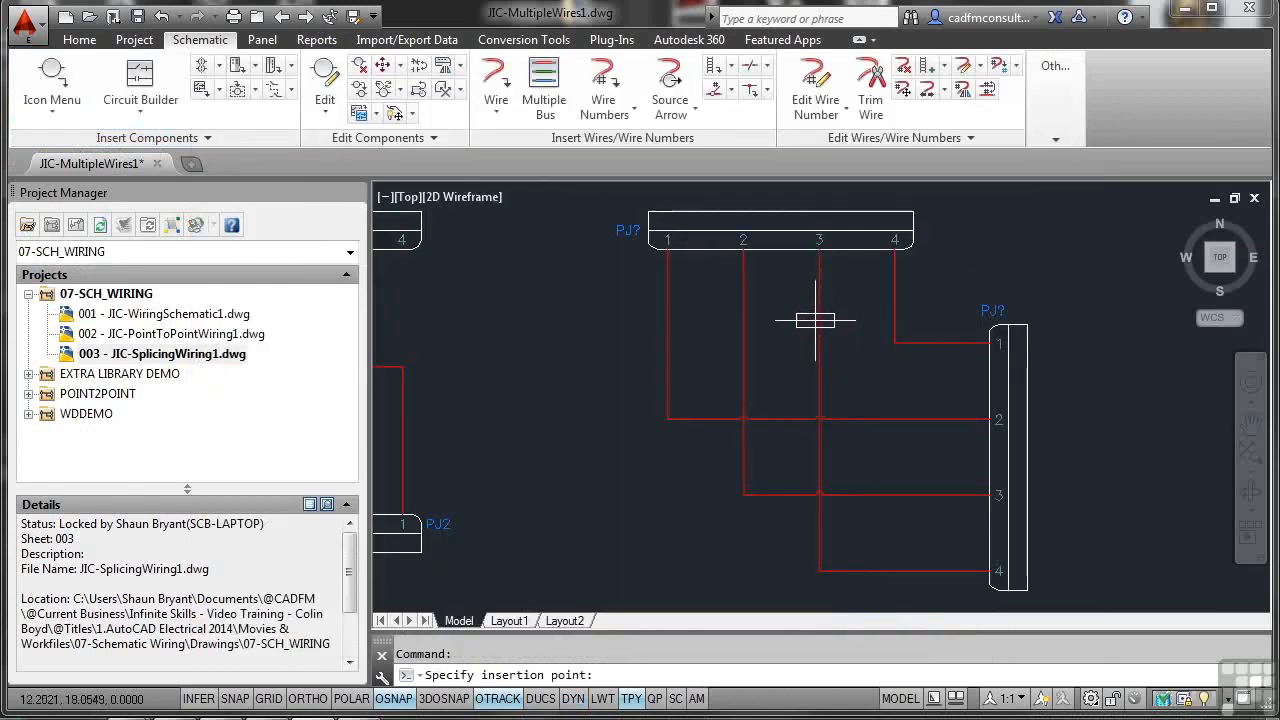
left_click(393, 698)
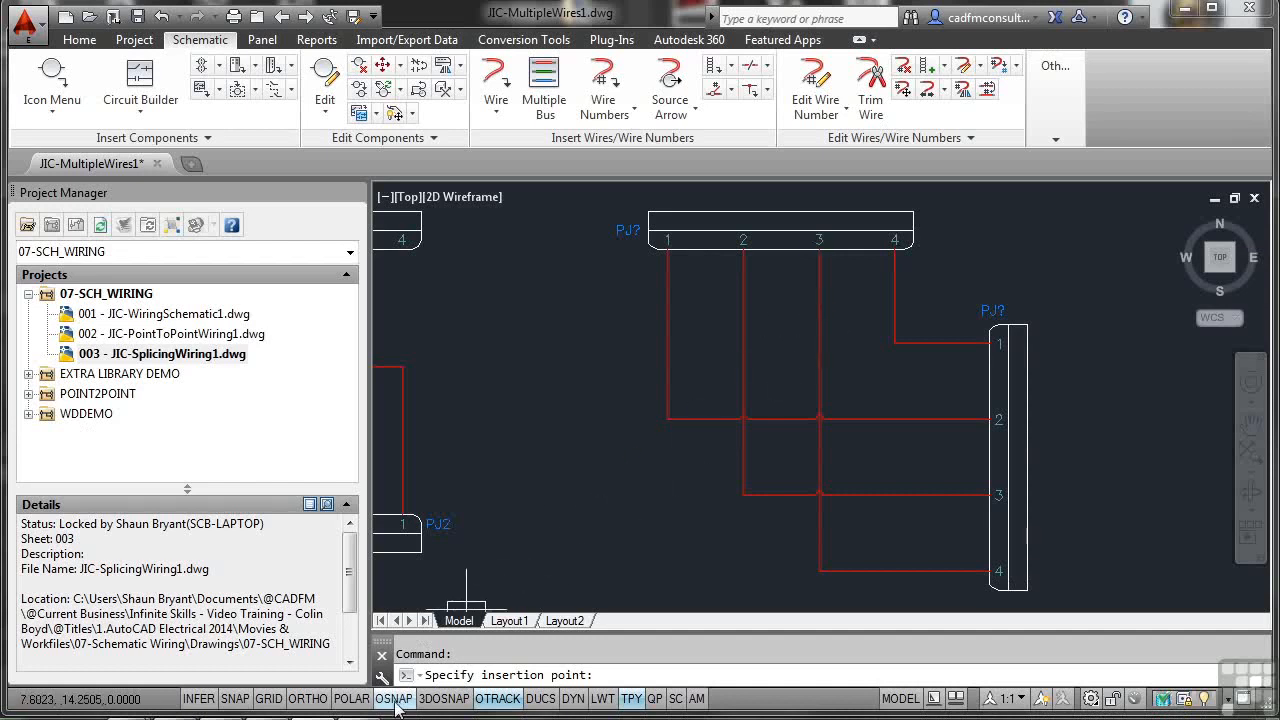
left_click(819, 328)
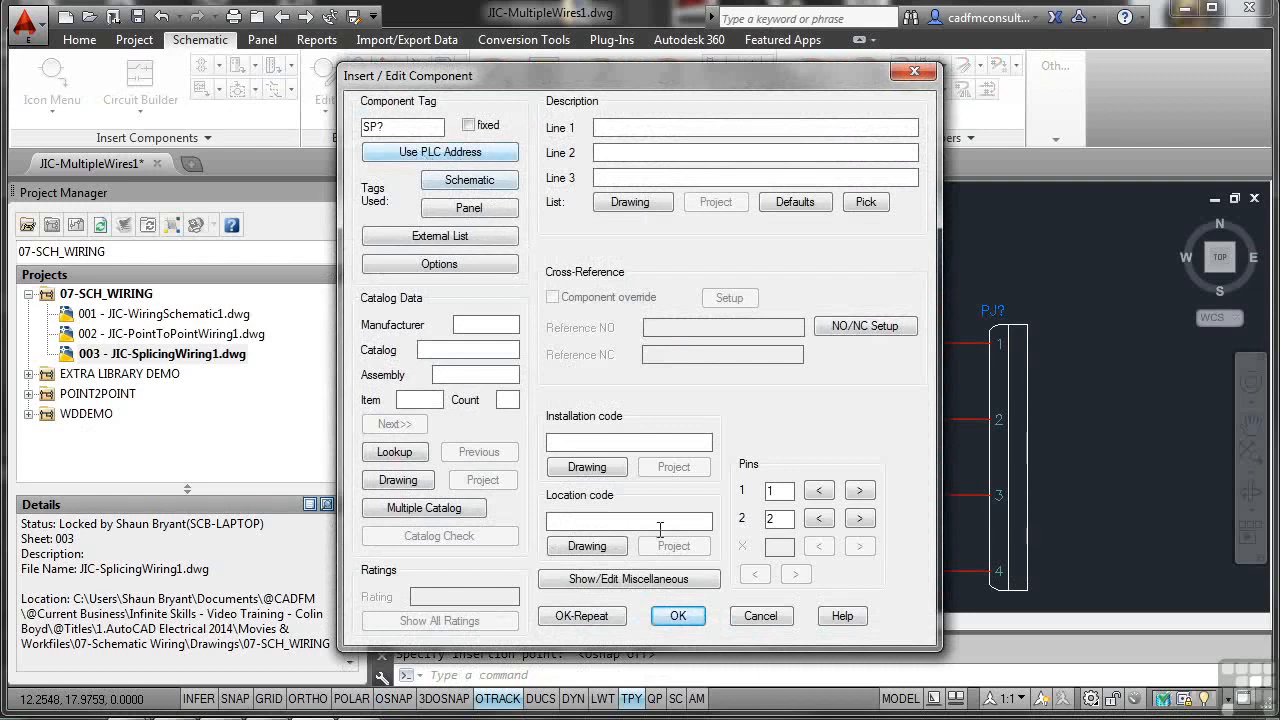
left_click(678, 615)
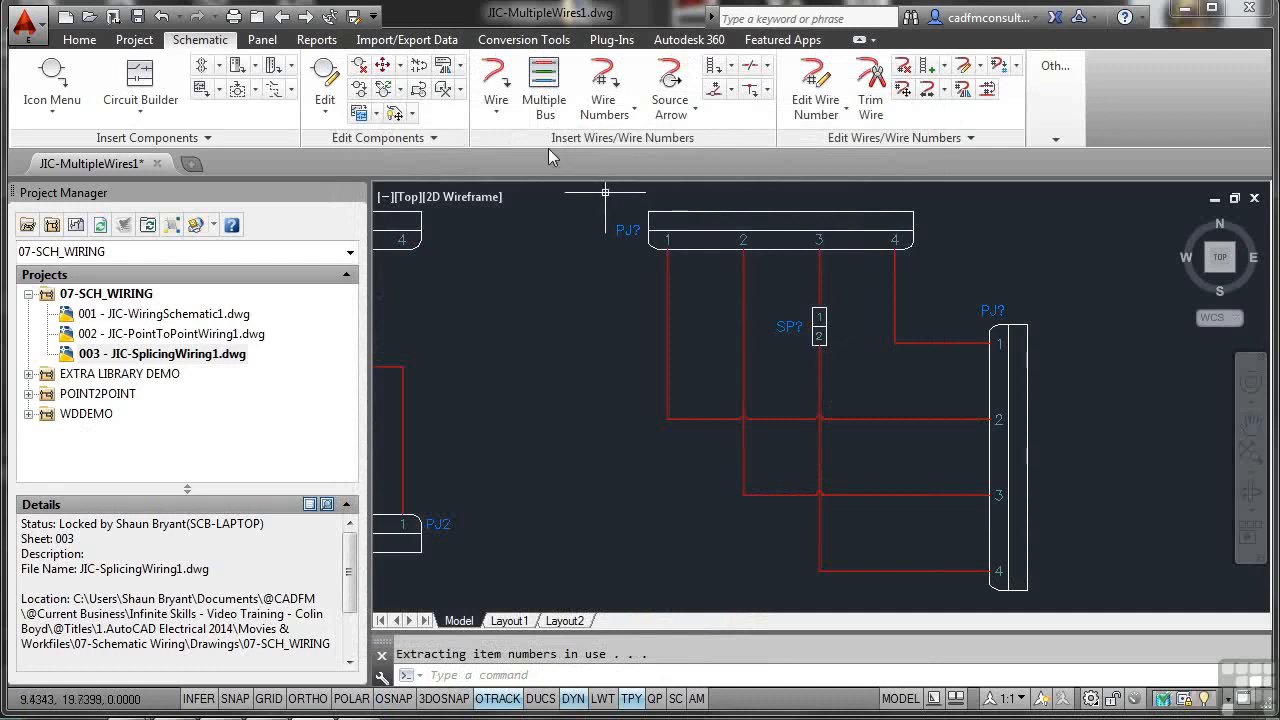
- Draw a wire from the pin 2 end of the splice to pin 1 of the vertical connector
left_click(497, 90)
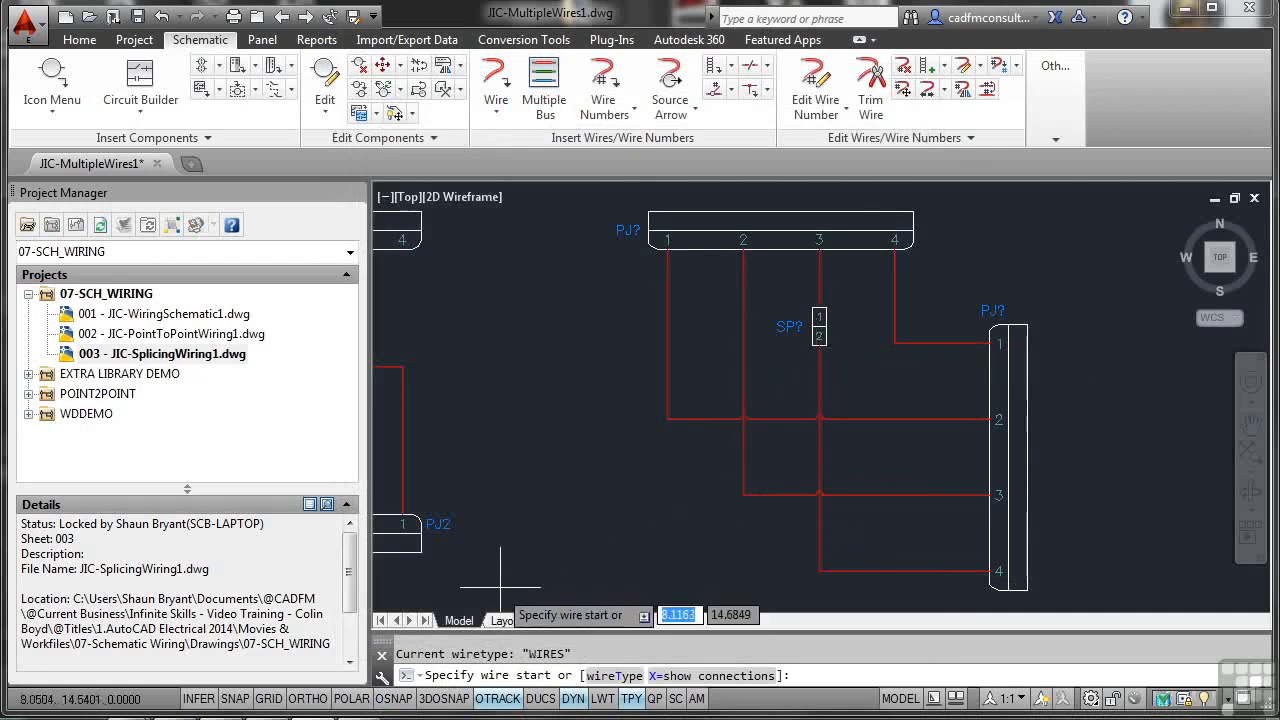
left_click(400, 699)
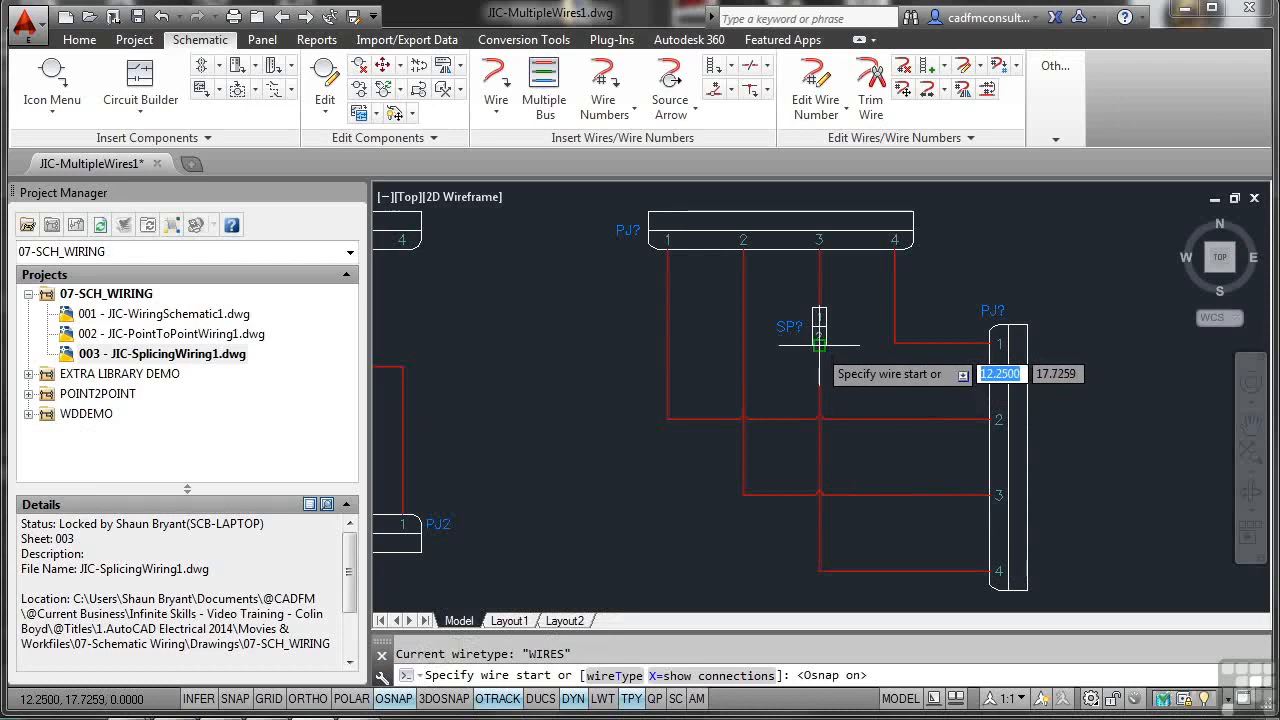
scroll(819, 347, "up", 4)
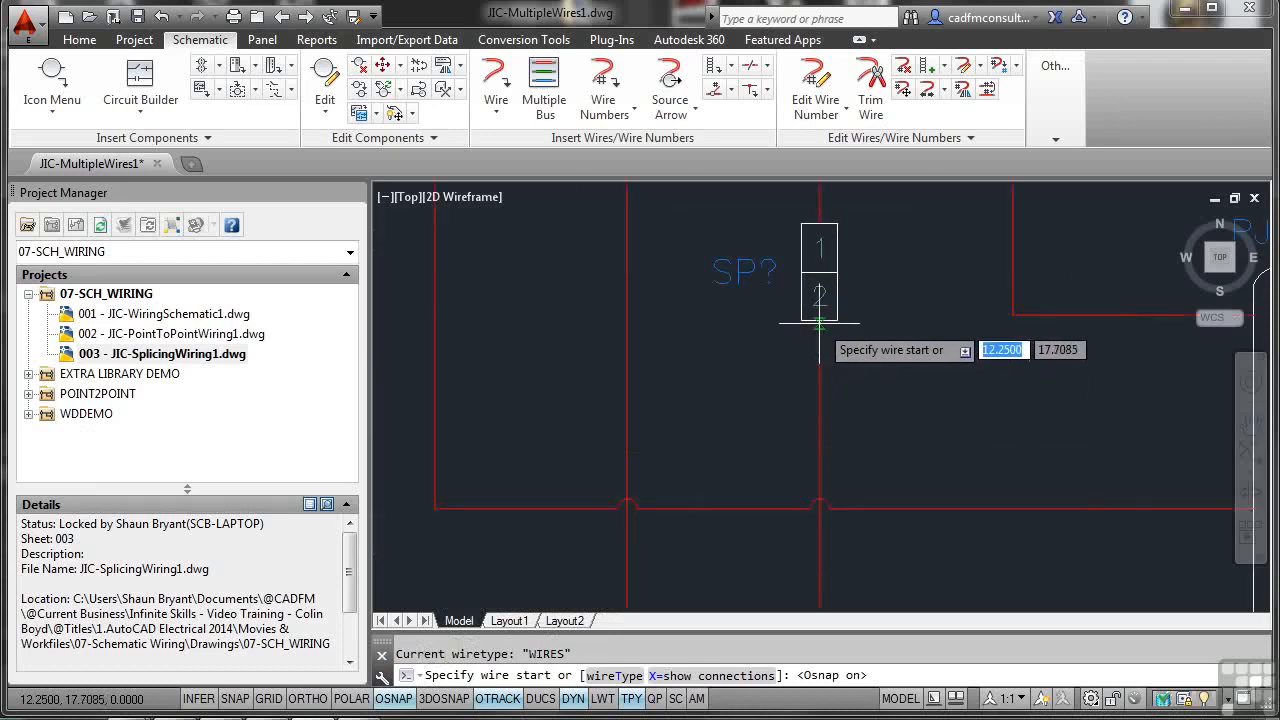
left_click(819, 361)
scroll(933, 422, "down", 3)
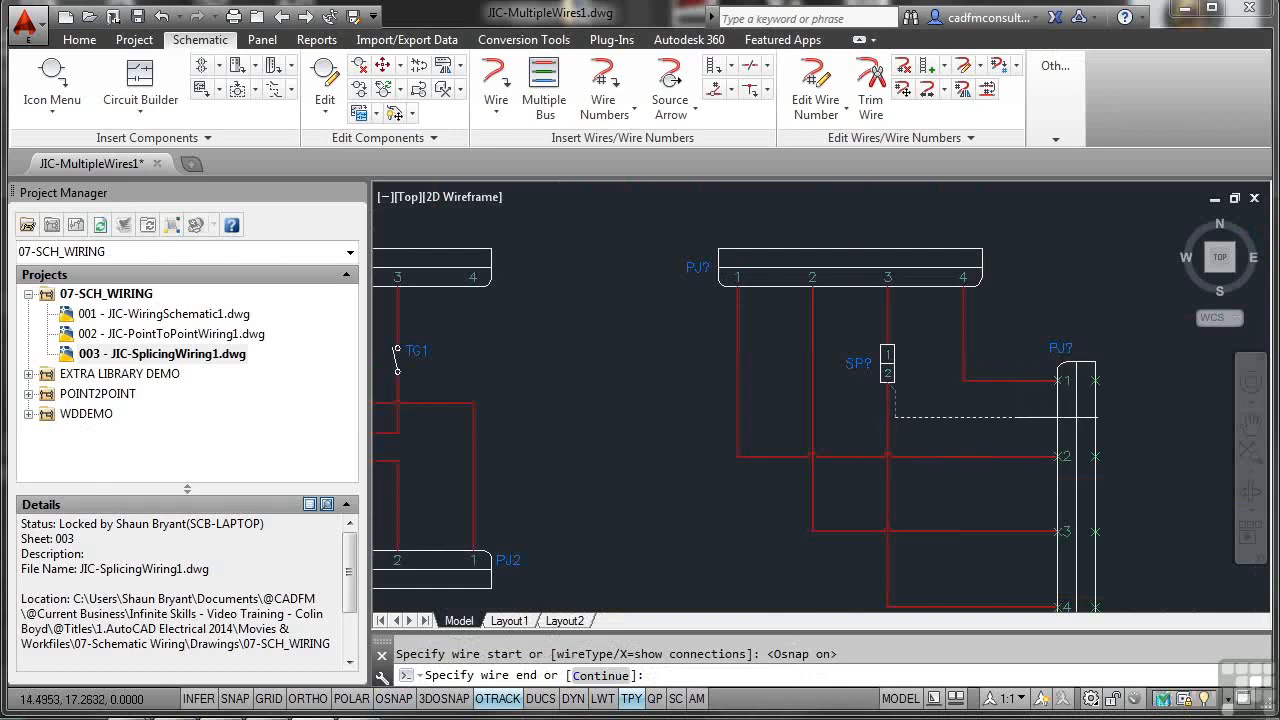
left_click(1063, 384)
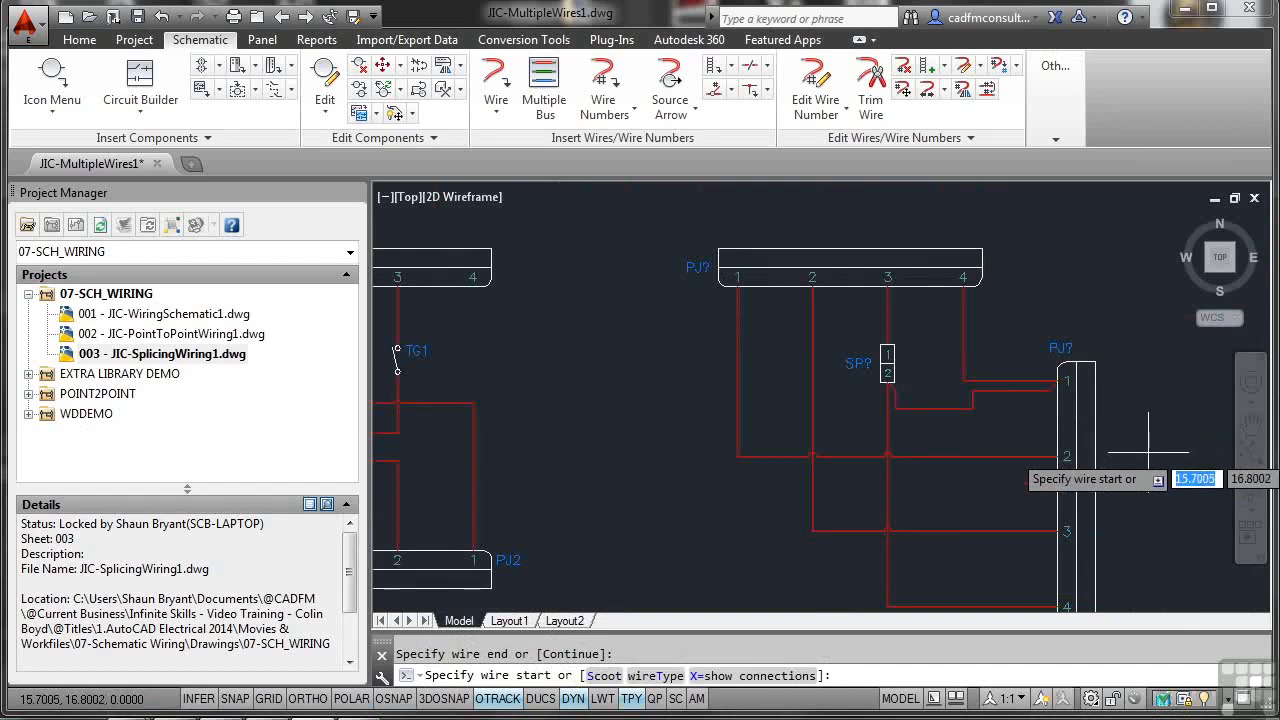
key("Return")
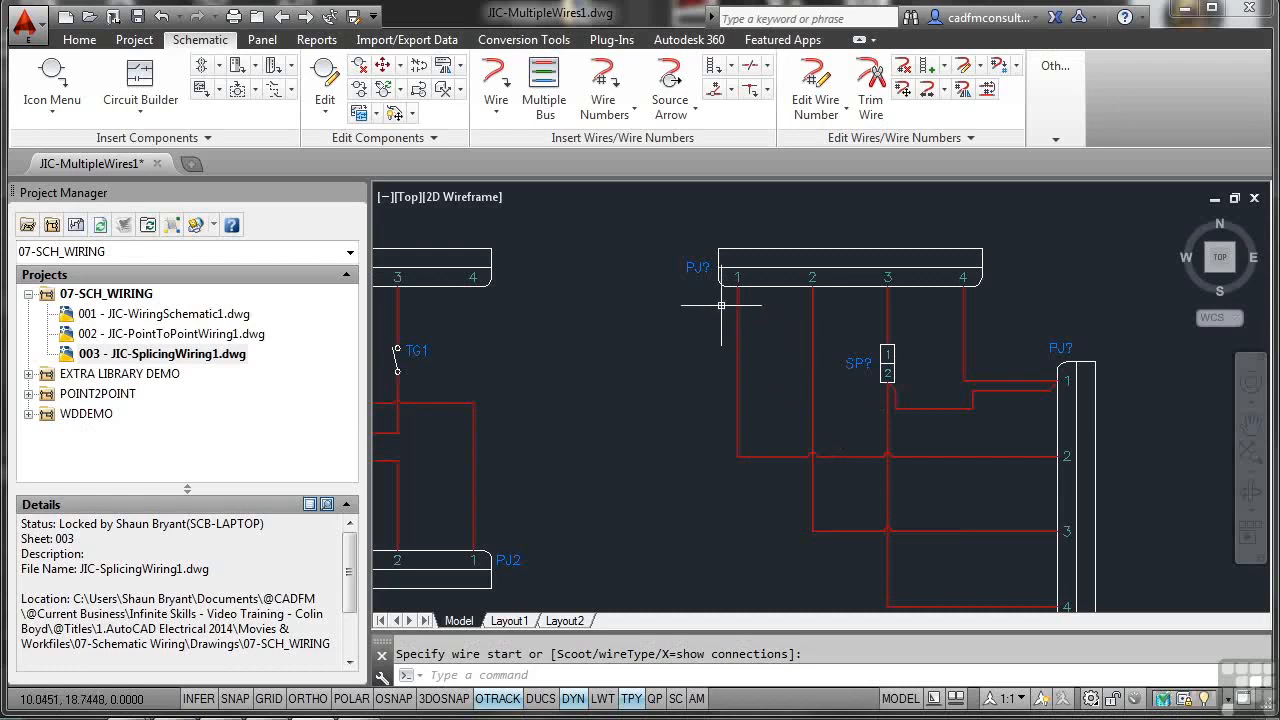
- Save the drawing and add it to the 07-SCH_WIRING project with the project default values applied
left_click(137, 16)
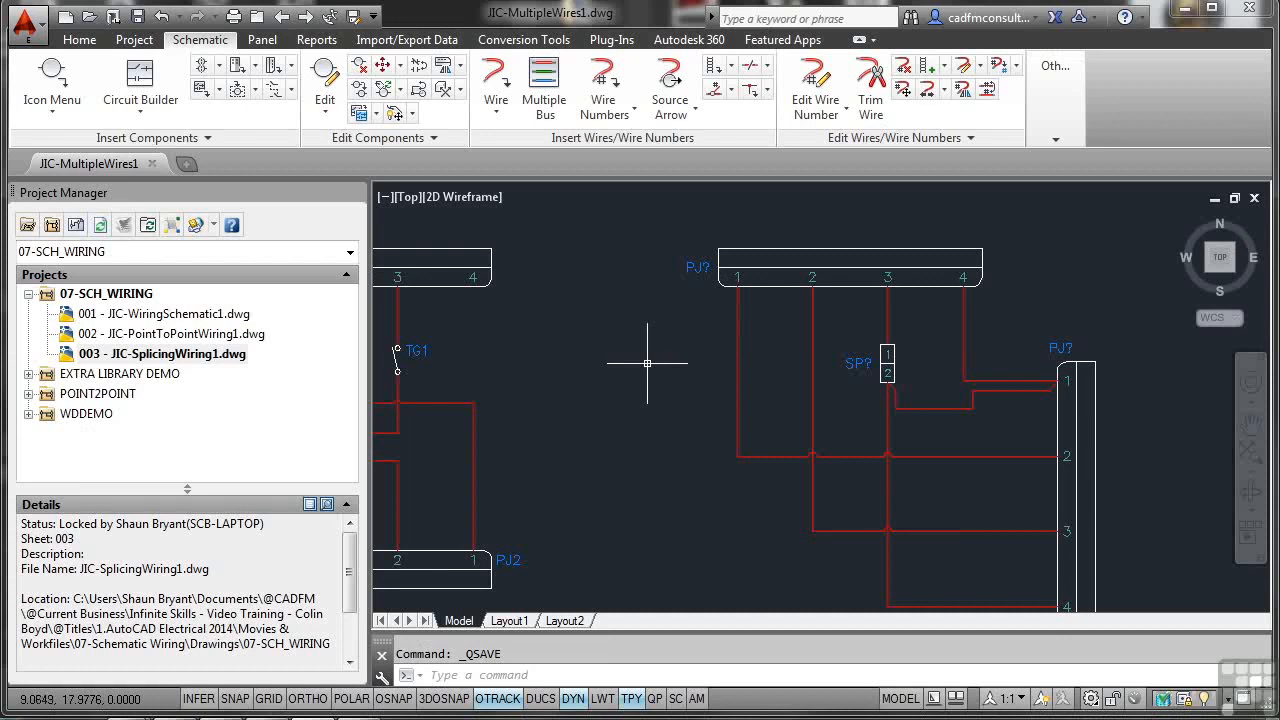
right_click(137, 297)
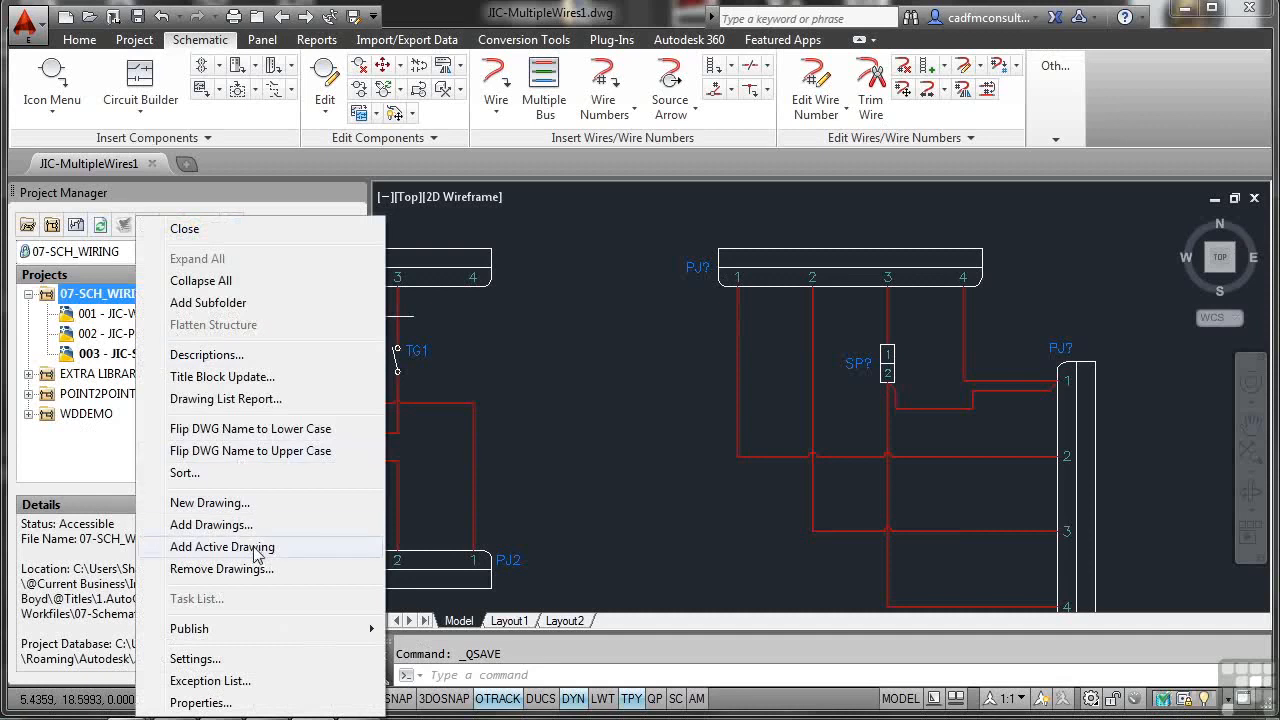
left_click(254, 548)
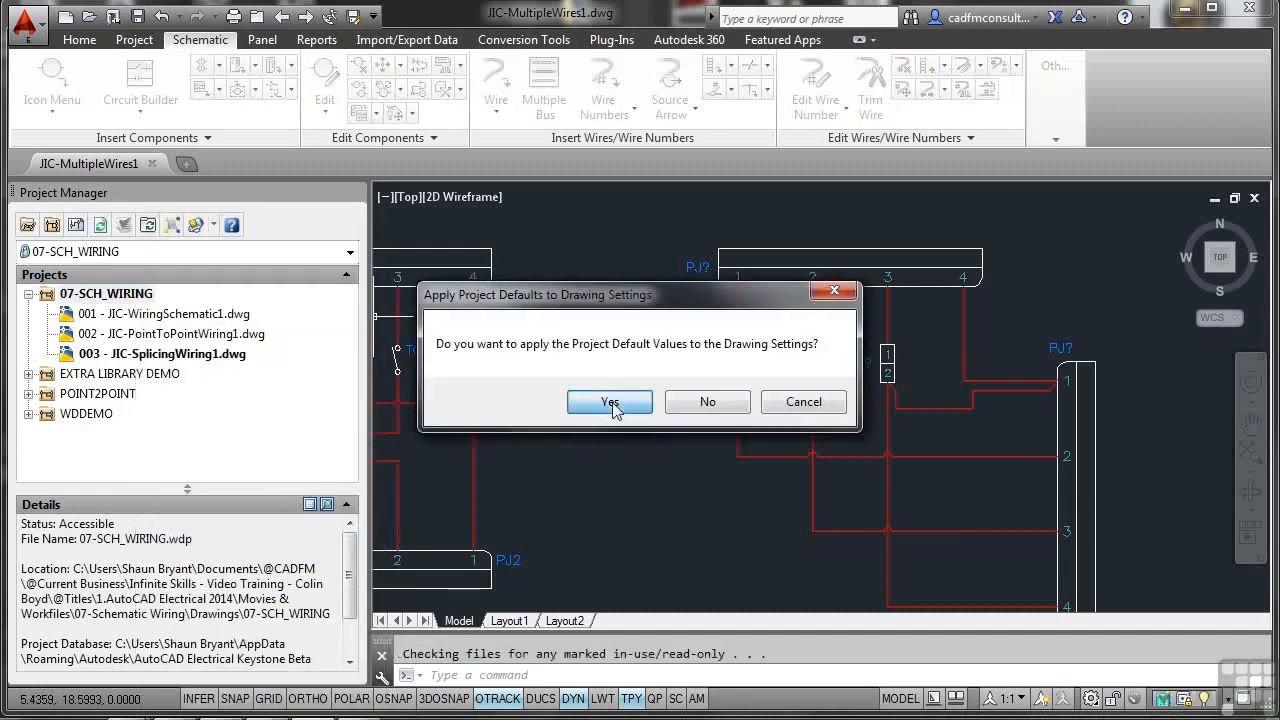
left_click(612, 404)
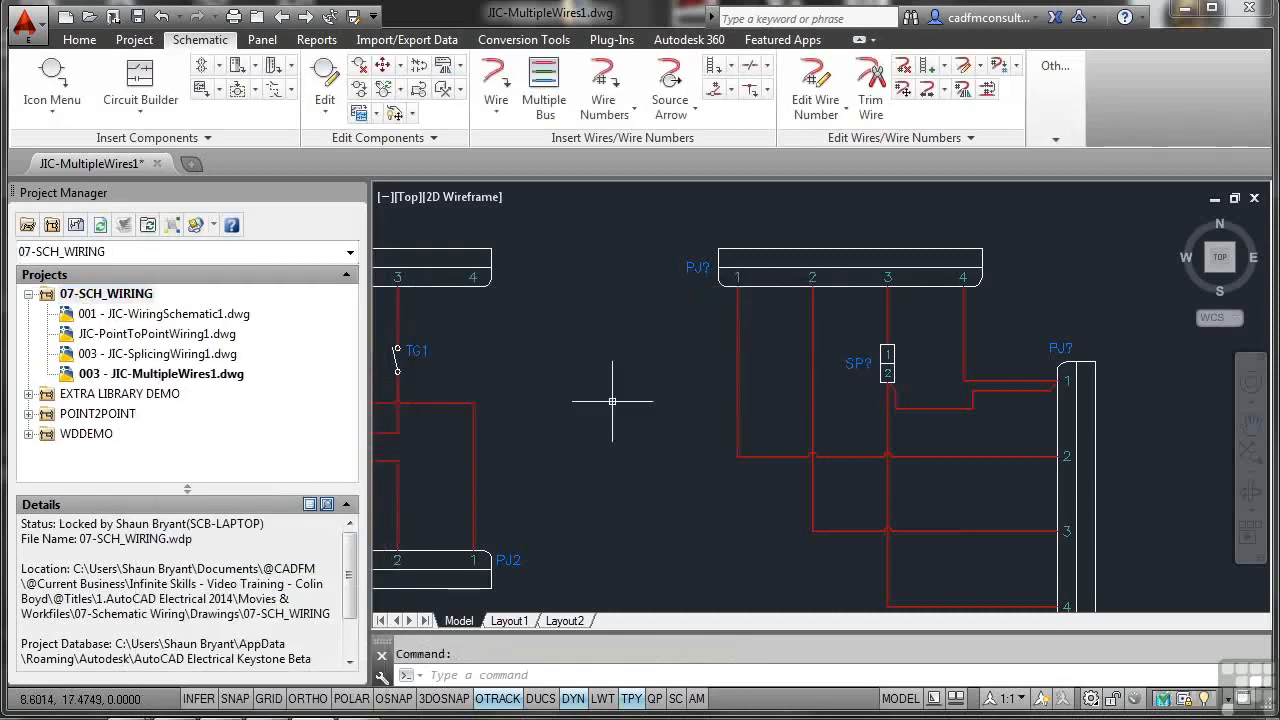
- Set the sheet value of JIC-MultipleWires1.dwg to 004 in its drawing properties
right_click(116, 373)
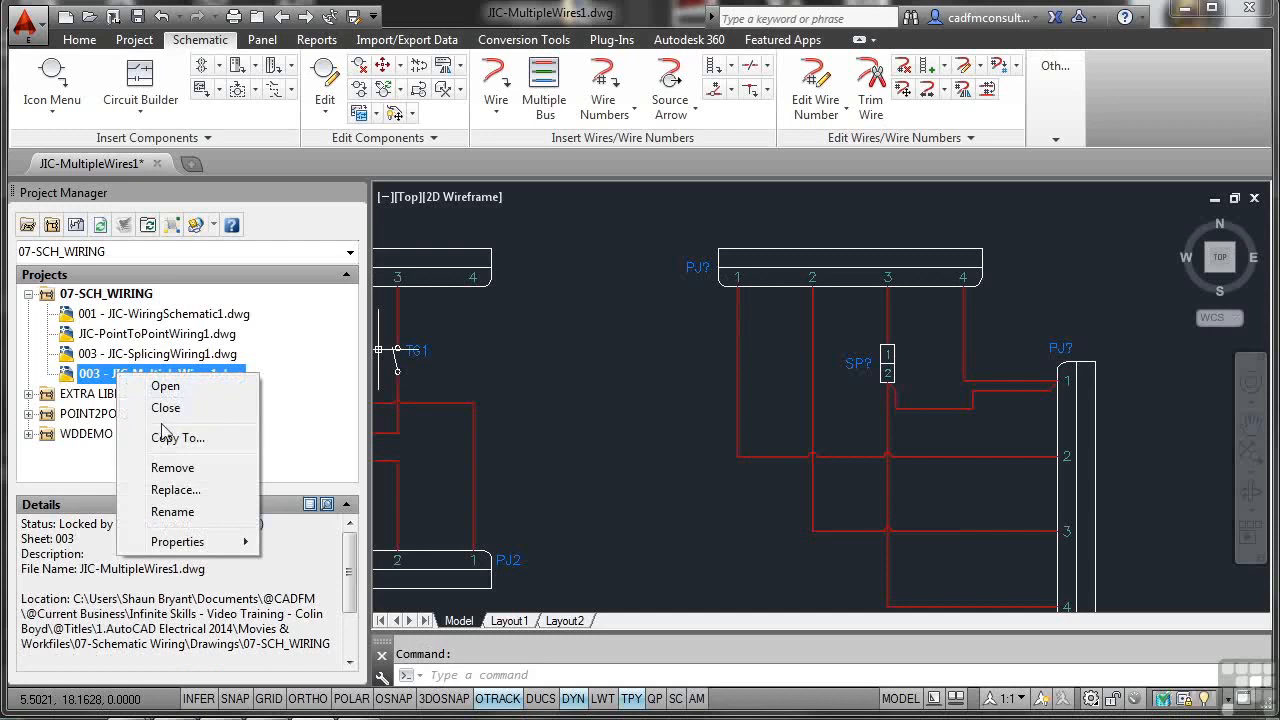
mouse_move(250, 541)
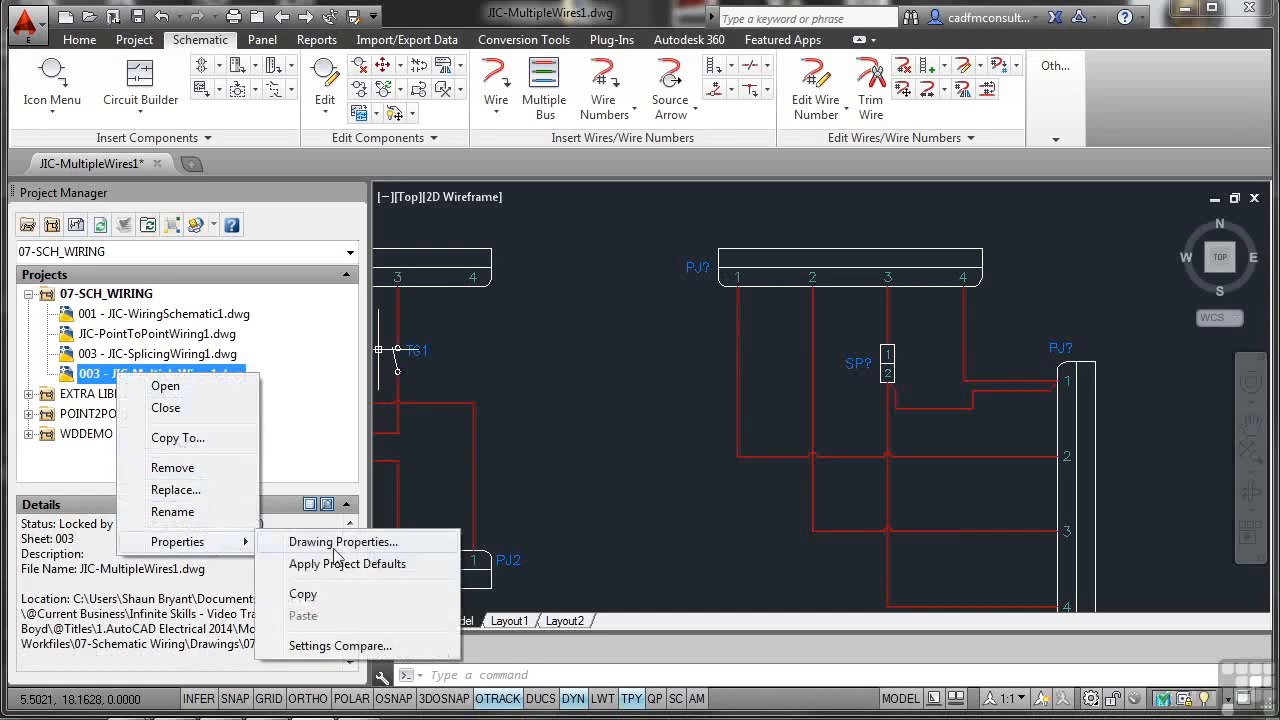
left_click(334, 547)
left_click(493, 516)
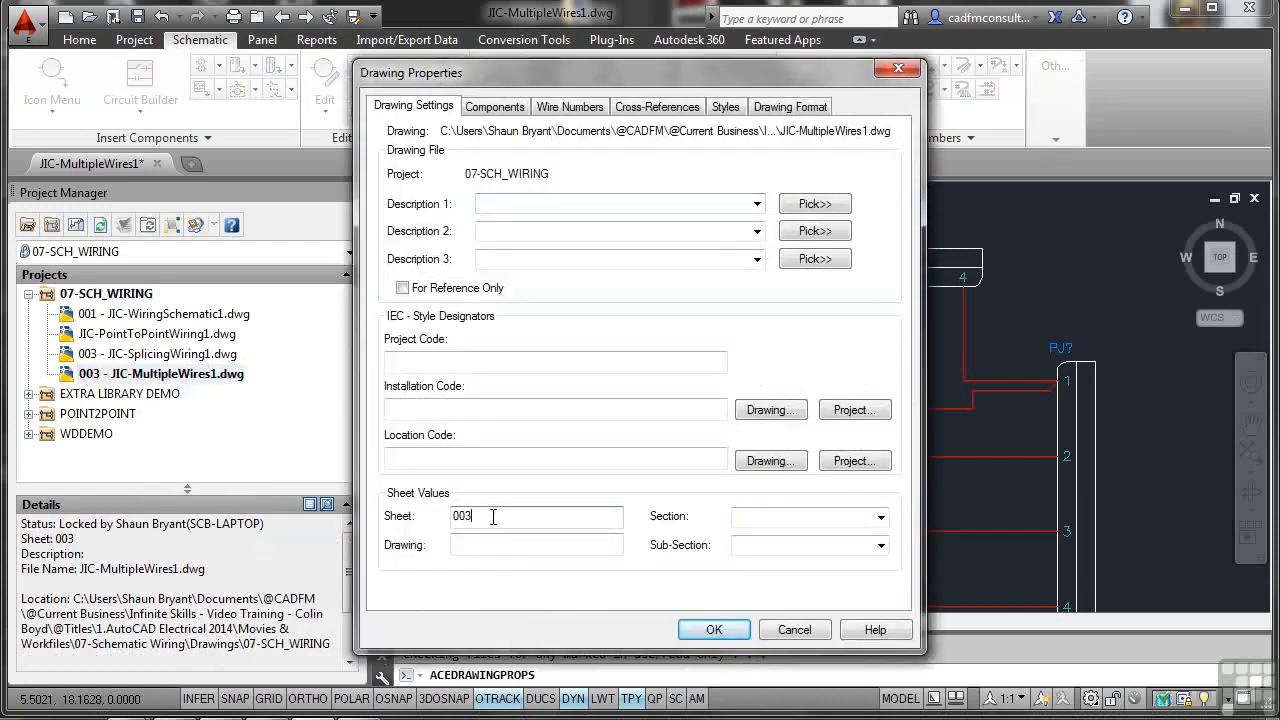
key("BackSpace")
type("4")
left_click(712, 629)
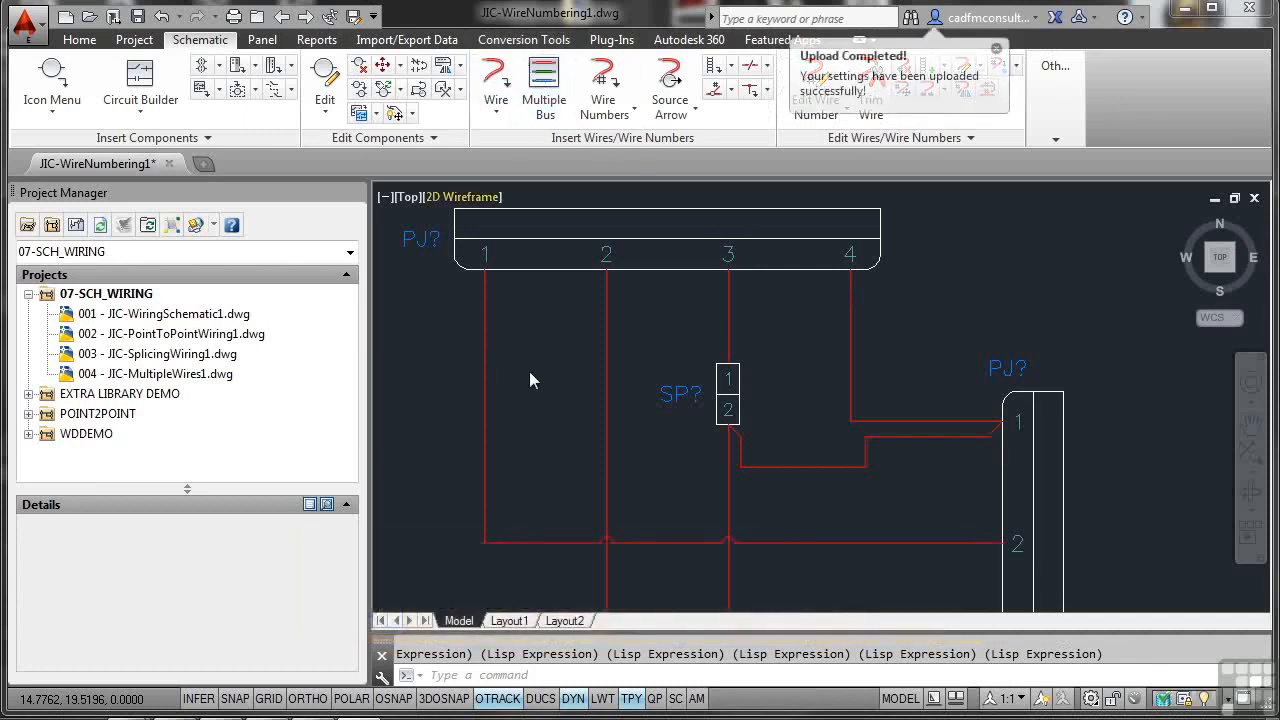
- Add the active JIC-WireNumbering1 drawing to the 07-SCH_WIRING project, applying the project default values
left_click(124, 296)
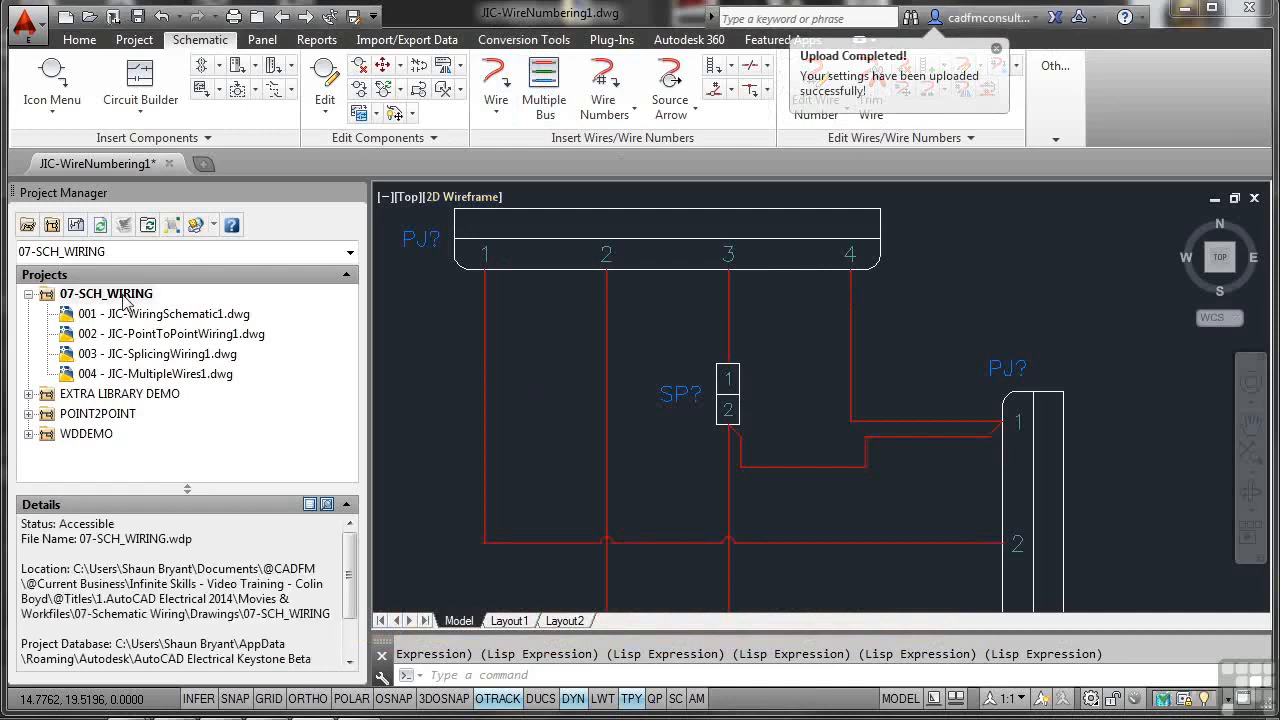
right_click(124, 297)
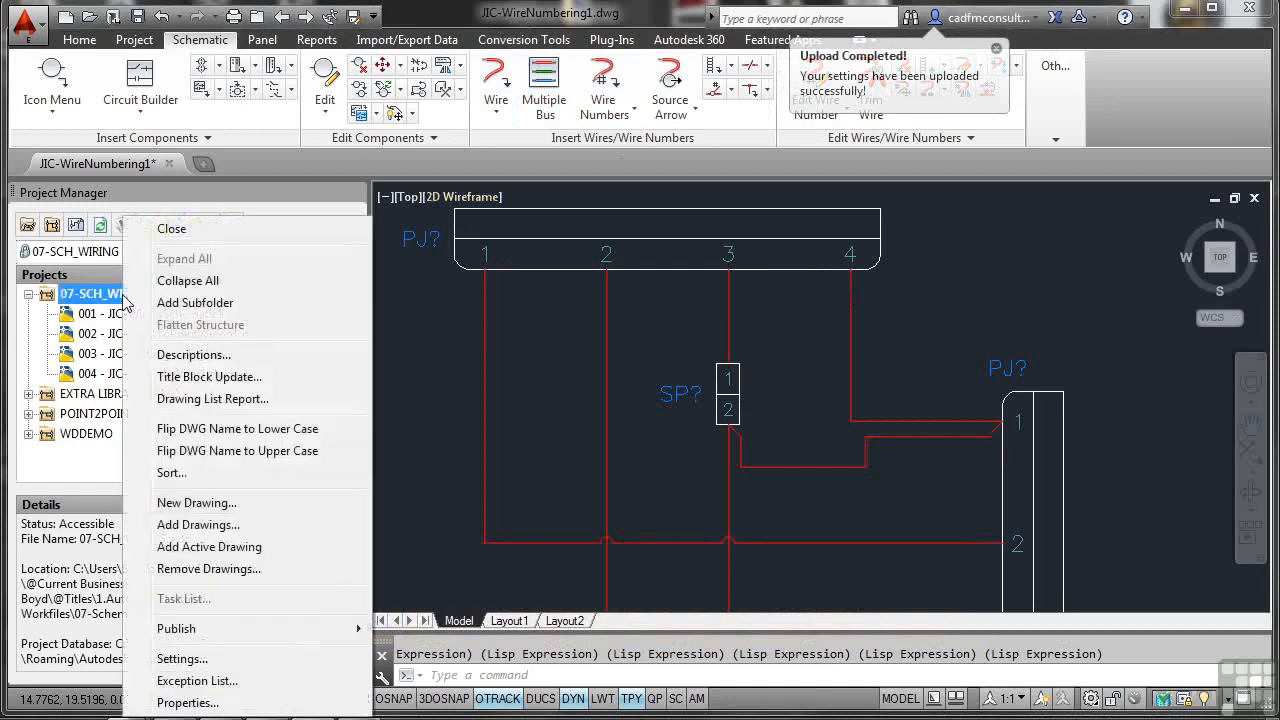
left_click(203, 549)
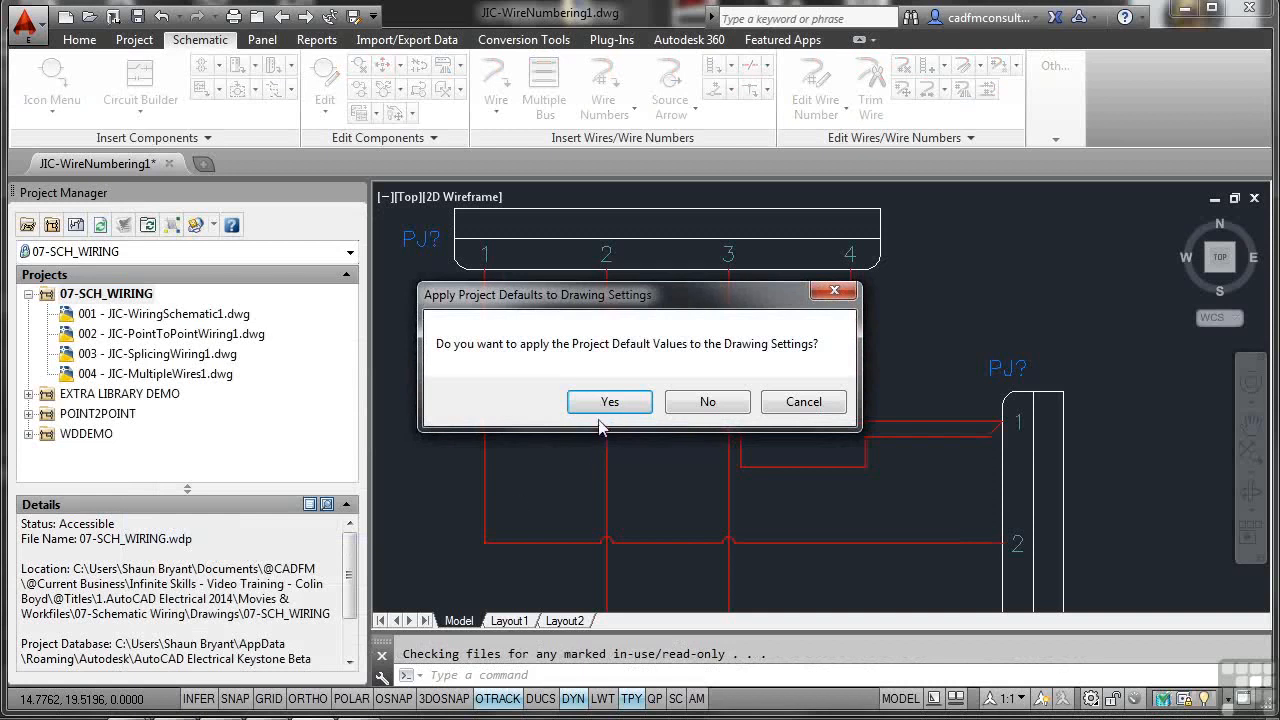
left_click(606, 404)
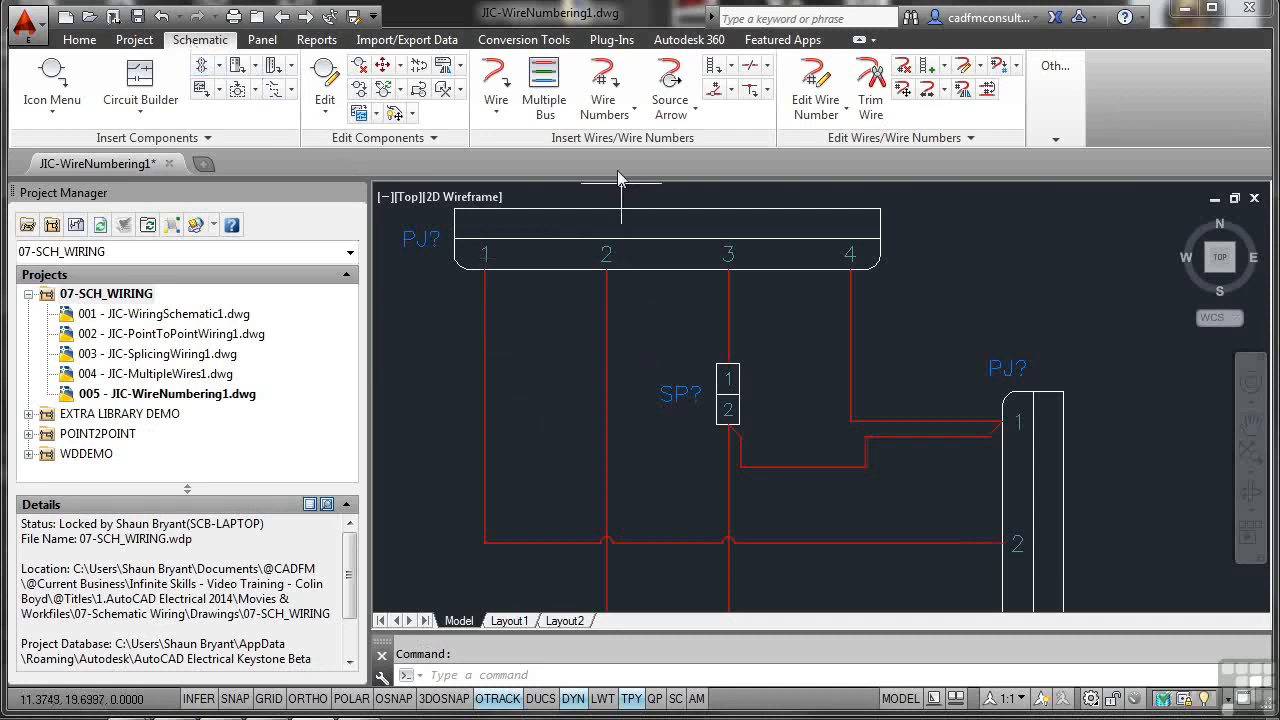
- Set up wire numbering to tag only new or un-numbered wires in sequential mode, starting at 001
left_click(631, 111)
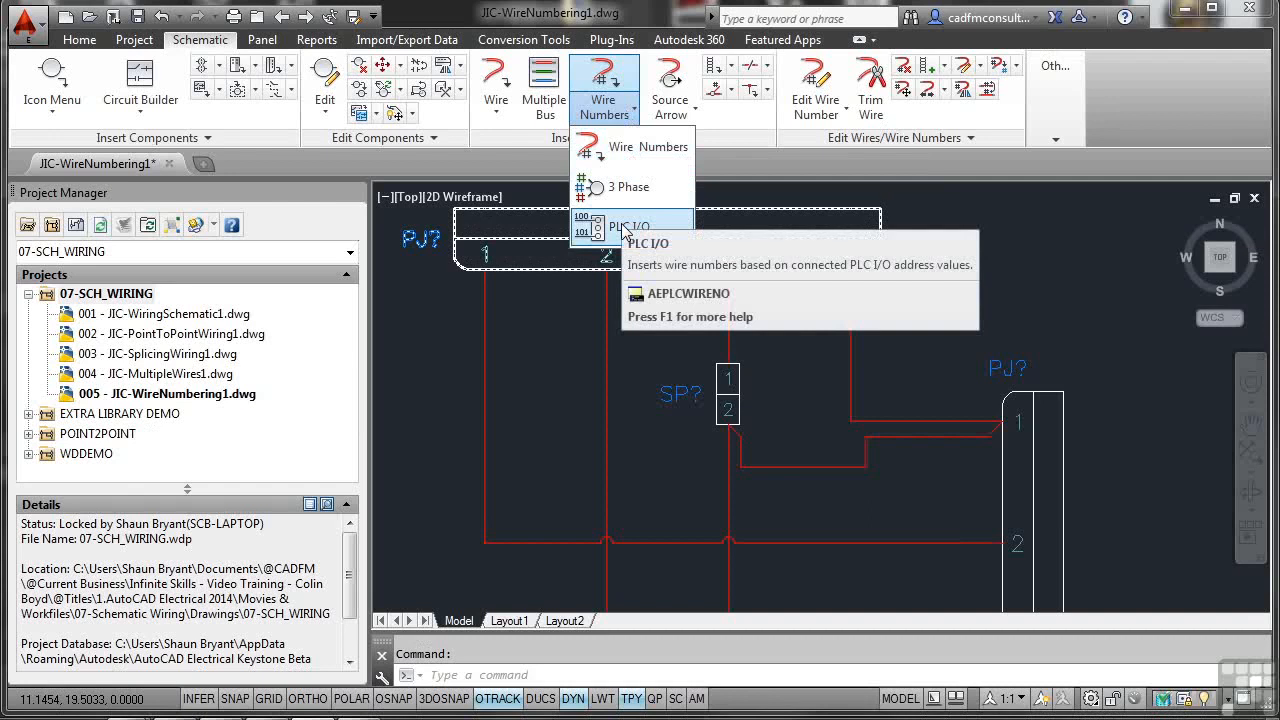
left_click(625, 156)
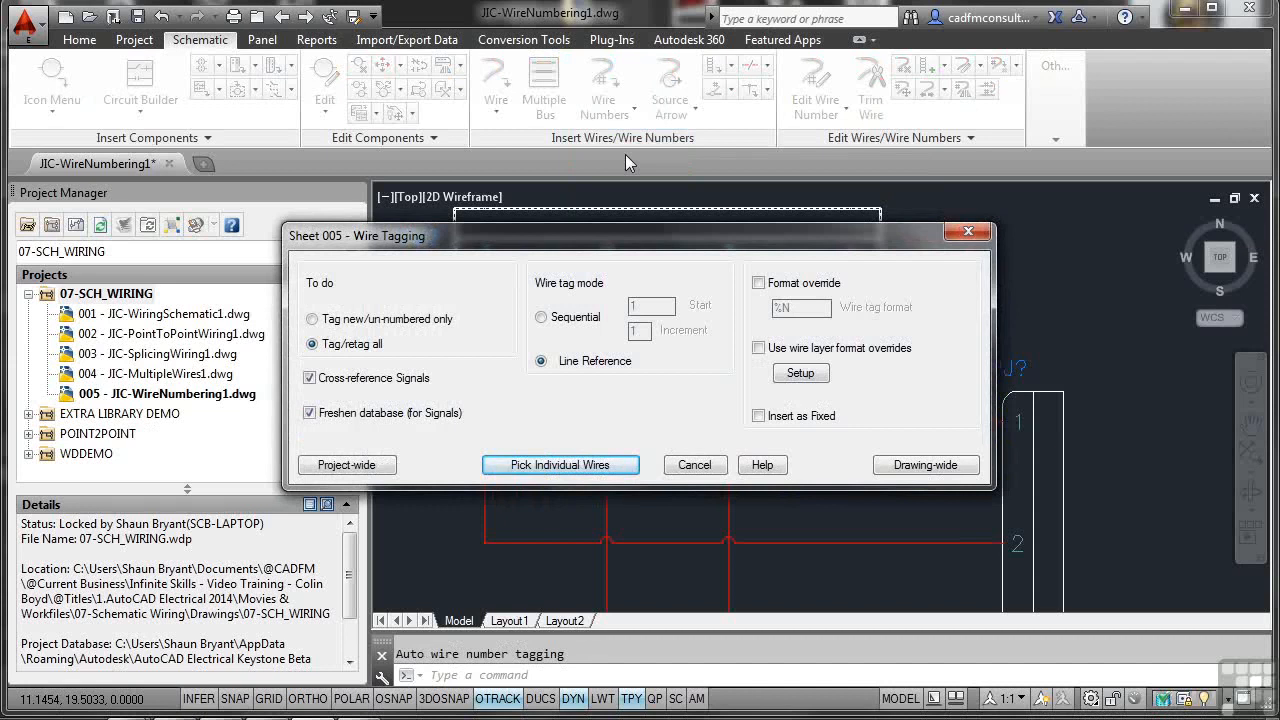
left_click(313, 319)
left_click(541, 317)
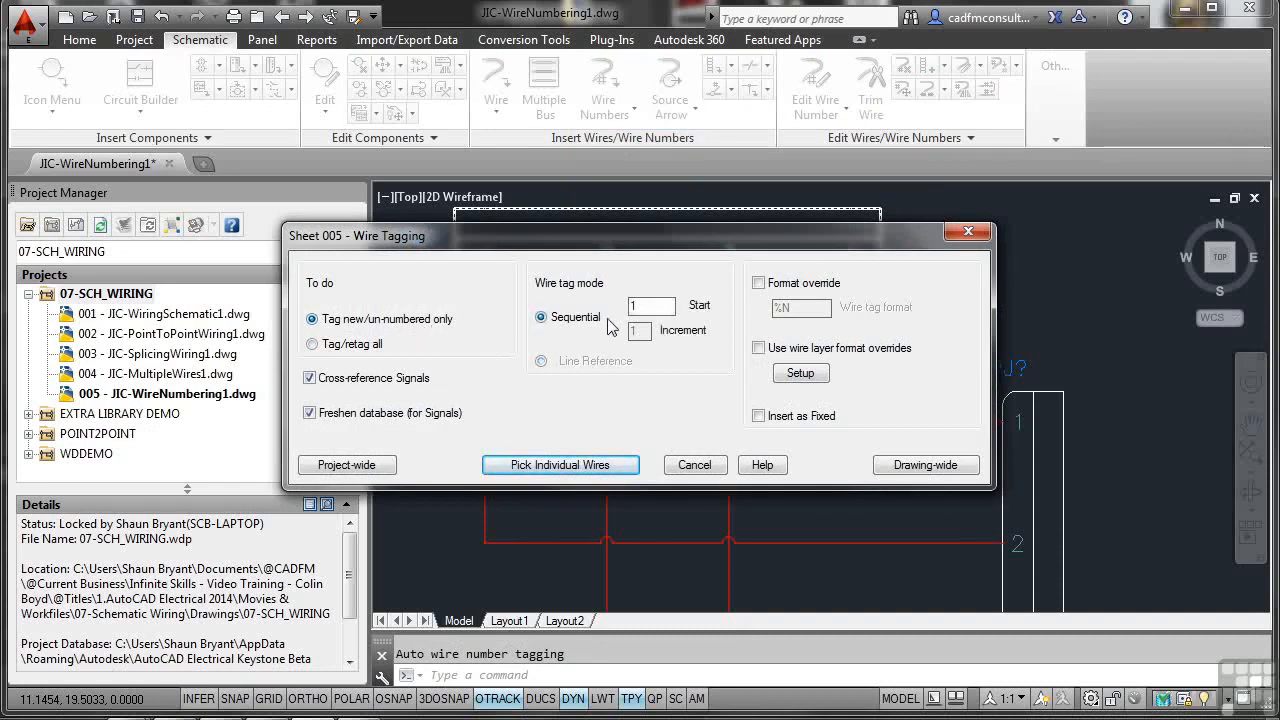
left_click(647, 306)
double_click(647, 306)
type("001")
- Apply the sequential wire numbers to the individual wires running from pins 1 and 2 of the horizontal connector
left_click(560, 465)
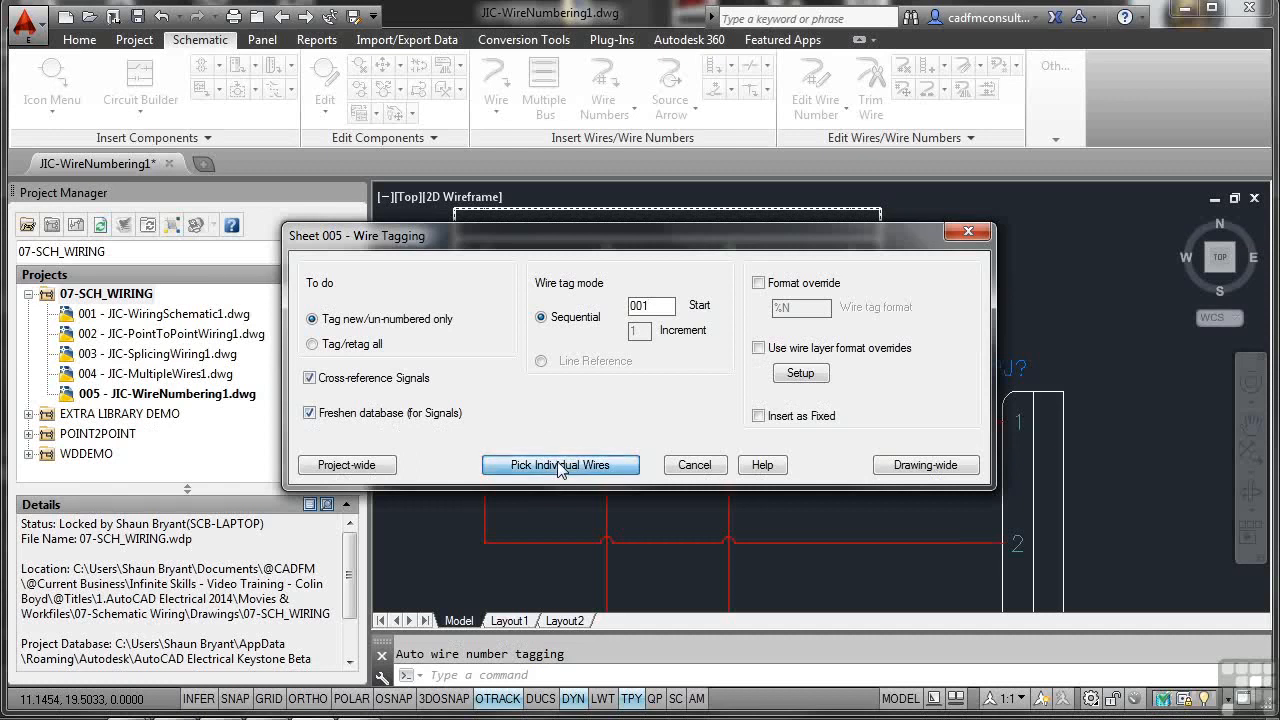
left_click(483, 380)
left_click(605, 382)
right_click(526, 396)
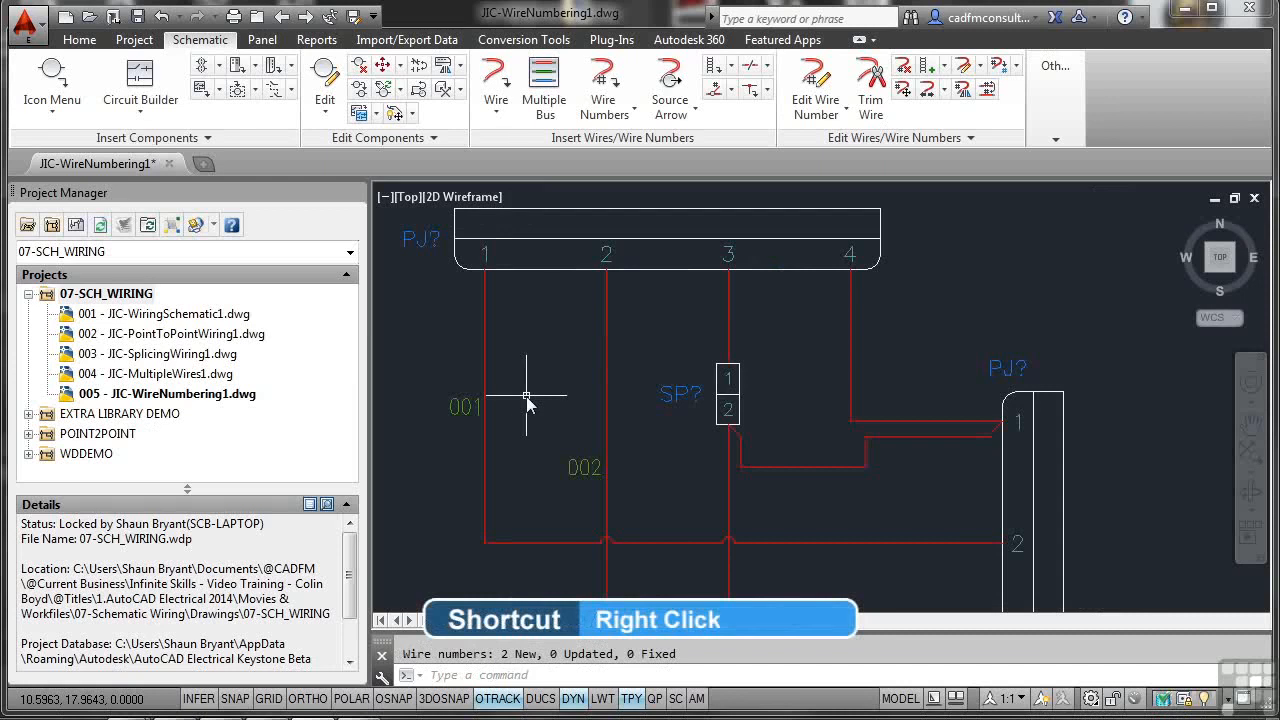
- Insert a wire number on the wire between pin 3 and the splice, using the Tag/retag all and Line Reference options
left_click(604, 110)
left_click(630, 143)
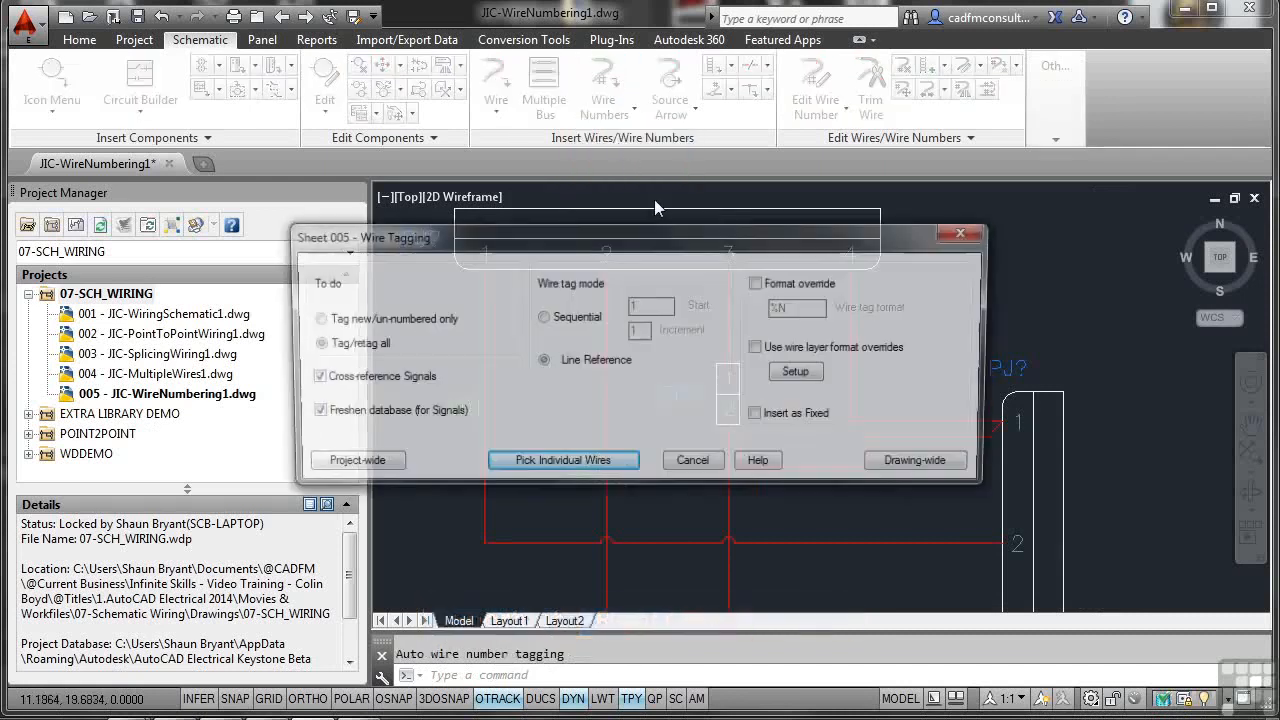
left_click(597, 468)
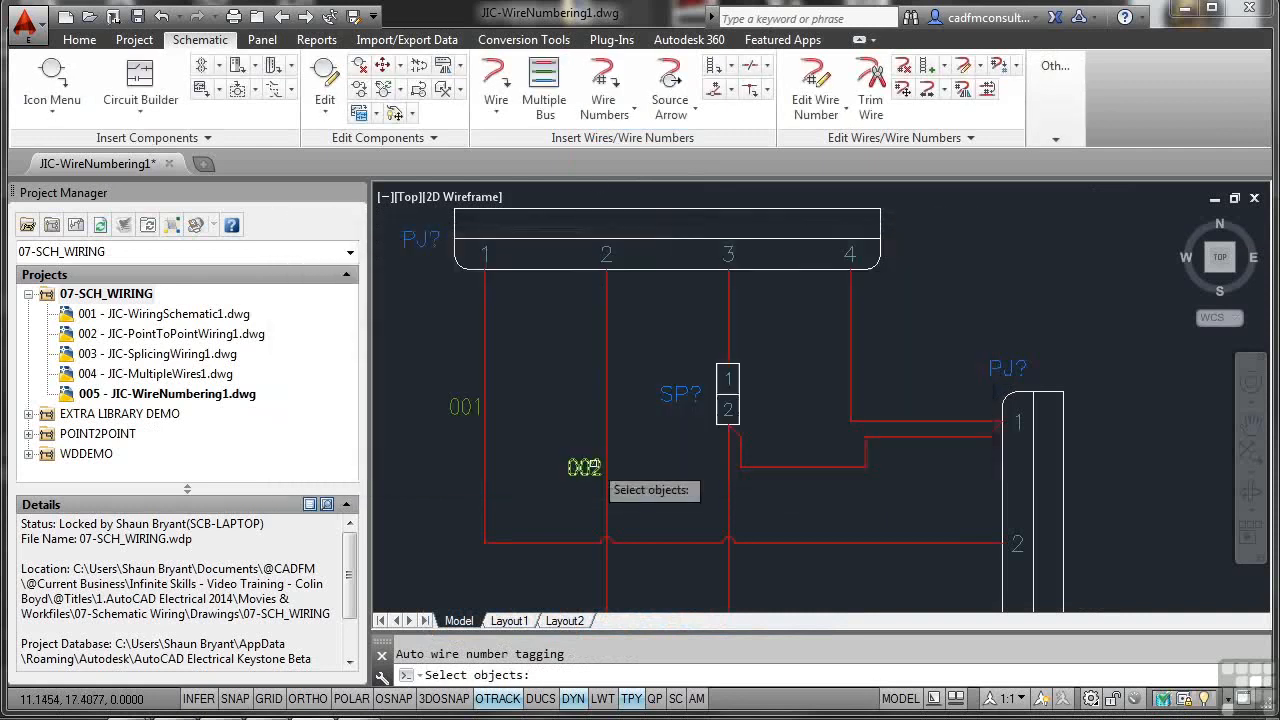
left_click(729, 314)
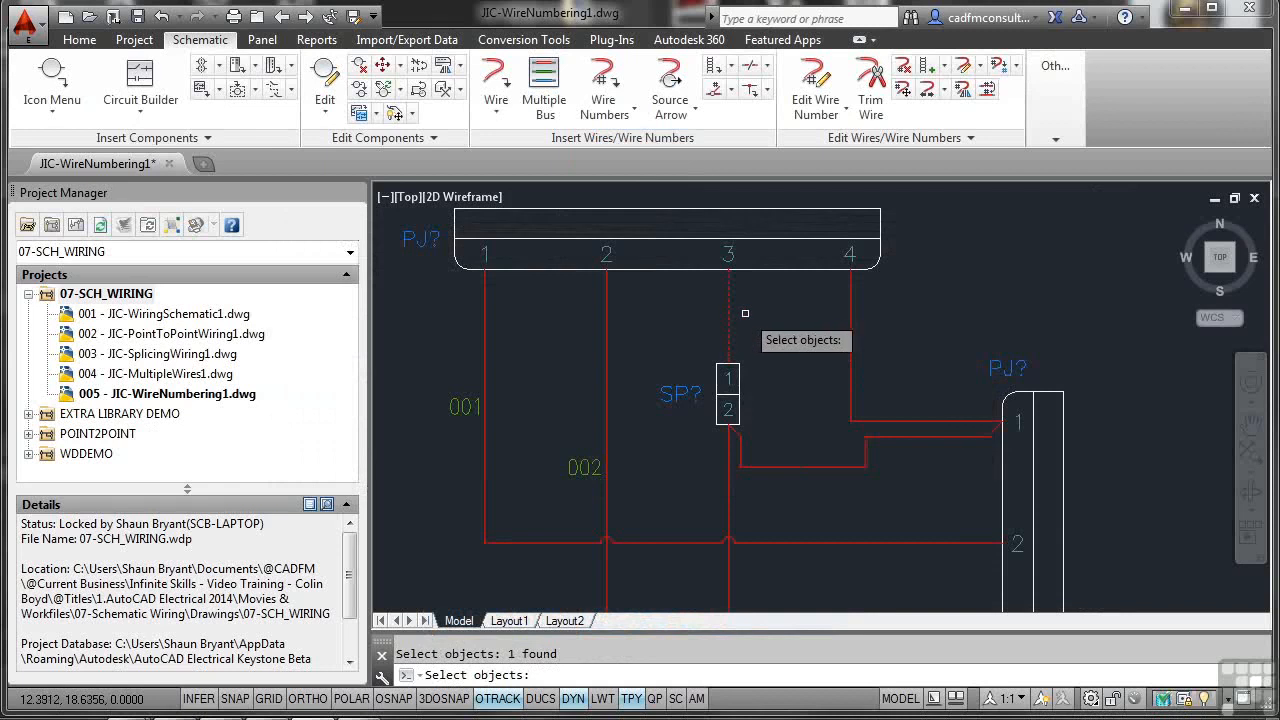
key("Return")
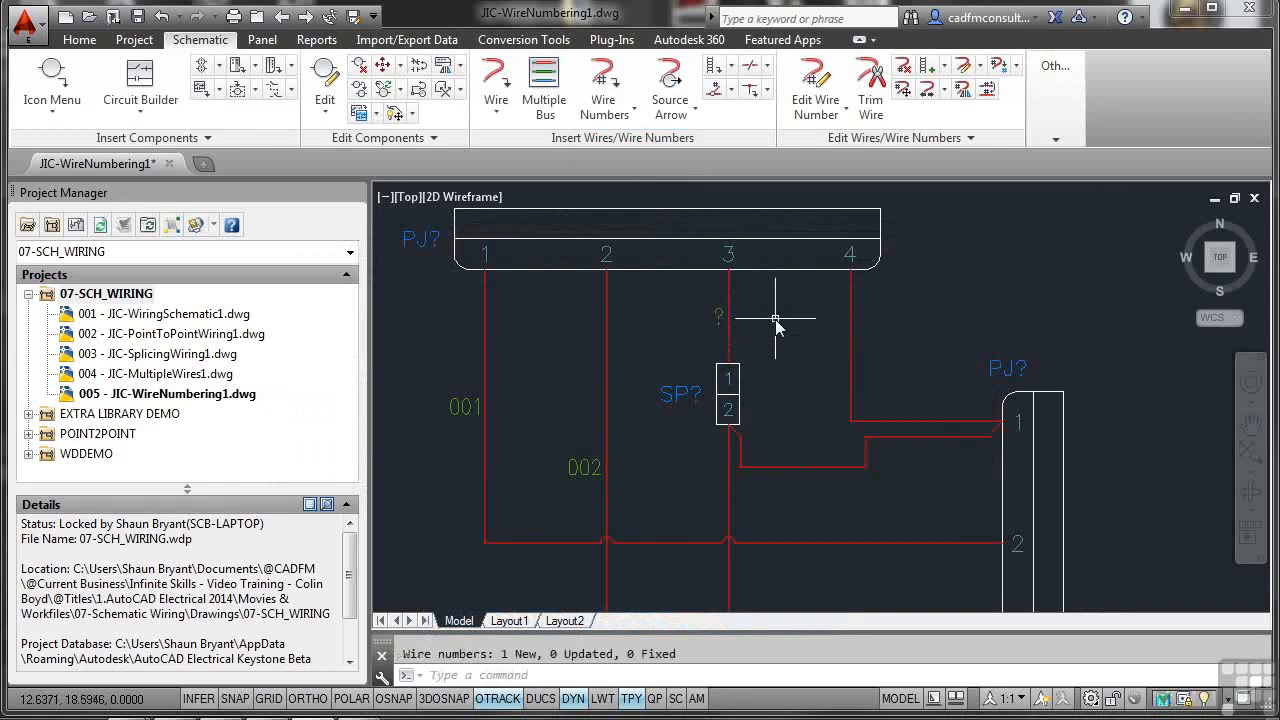
- Edit the WIRENO attribute of the wire number between pin 3 and the splice to 003
right_click(721, 316)
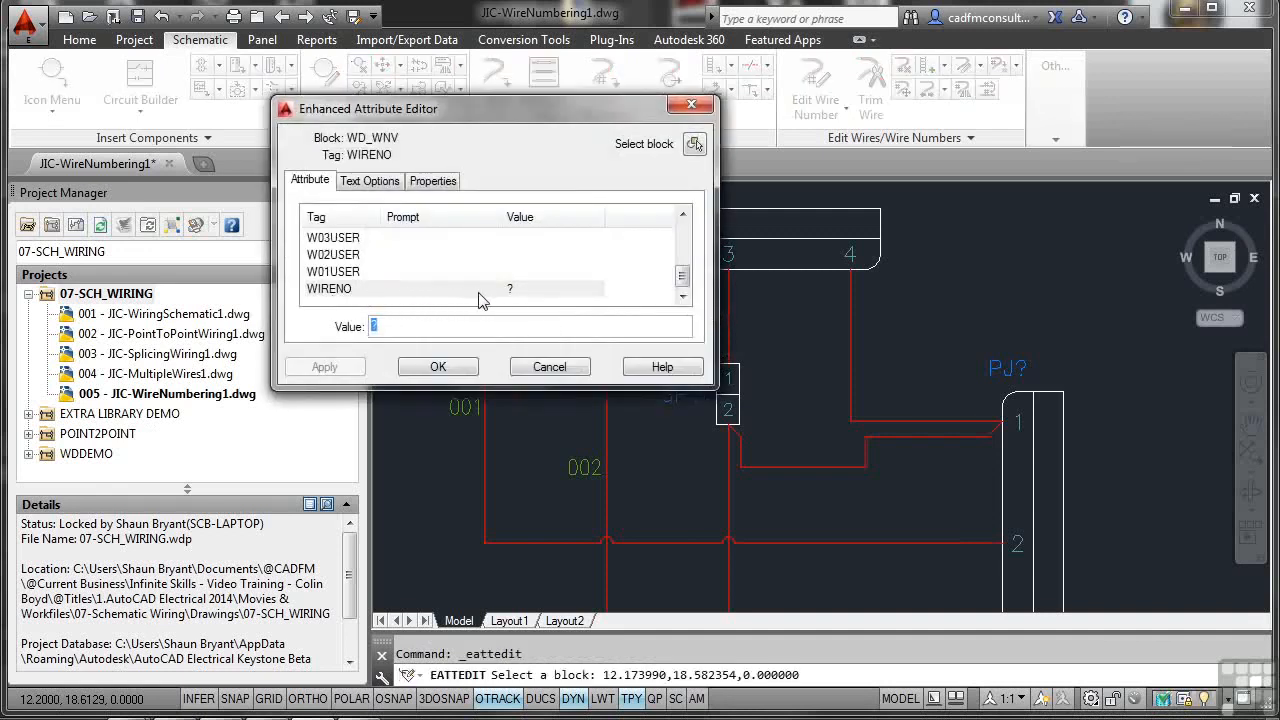
left_click(400, 322)
key("BackSpace")
type("003")
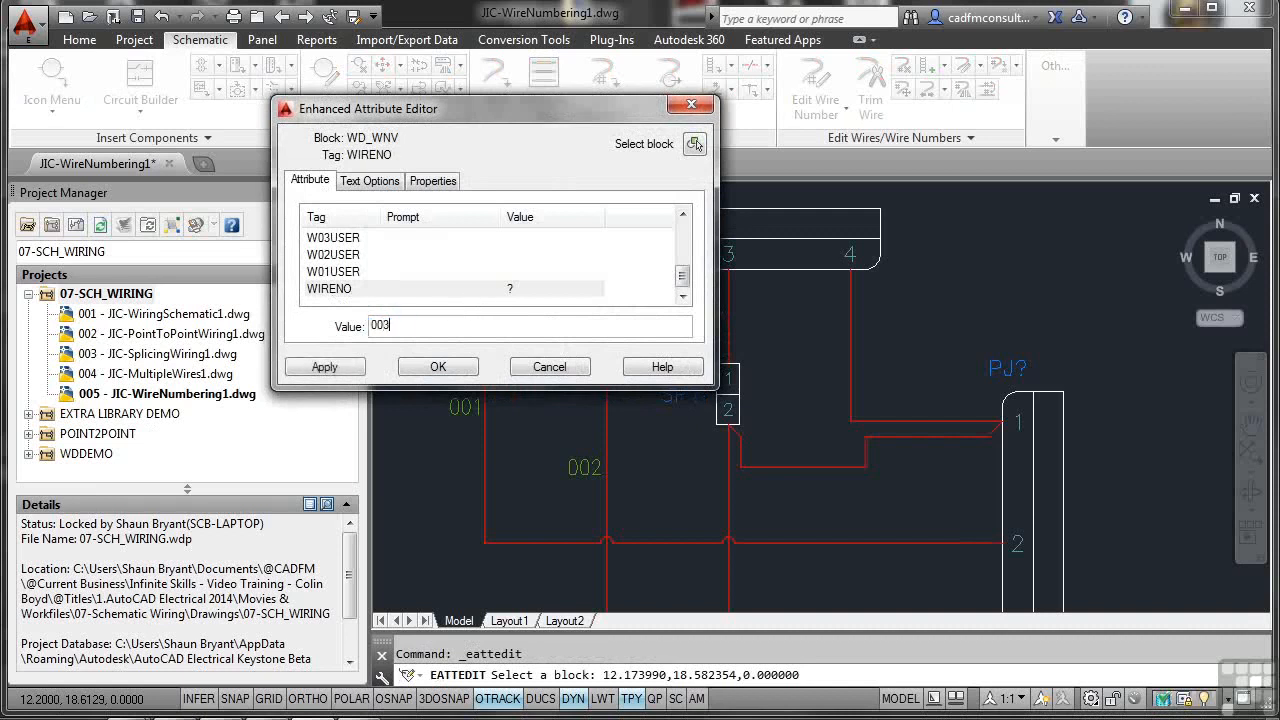
left_click(418, 366)
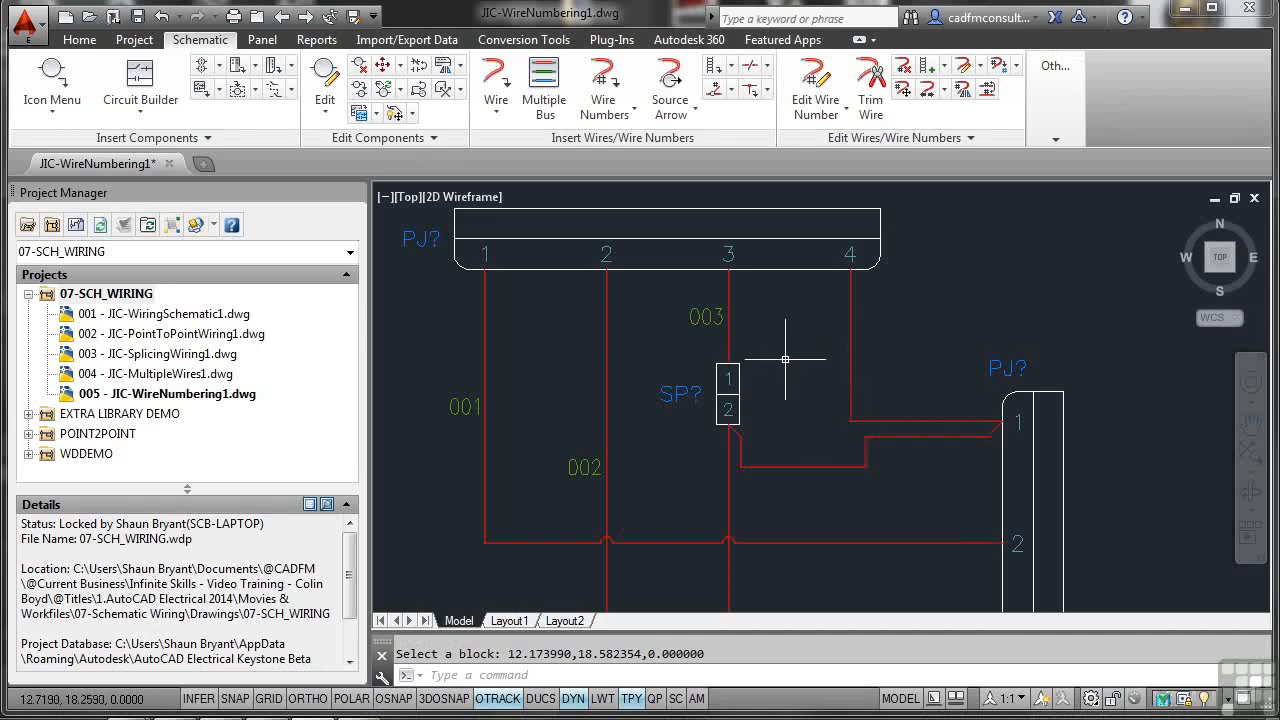
- Number the un-numbered pin 4 wire and the splice-to-vertical-connector wire individually in sequential mode, starting at 004
left_click(632, 116)
left_click(630, 144)
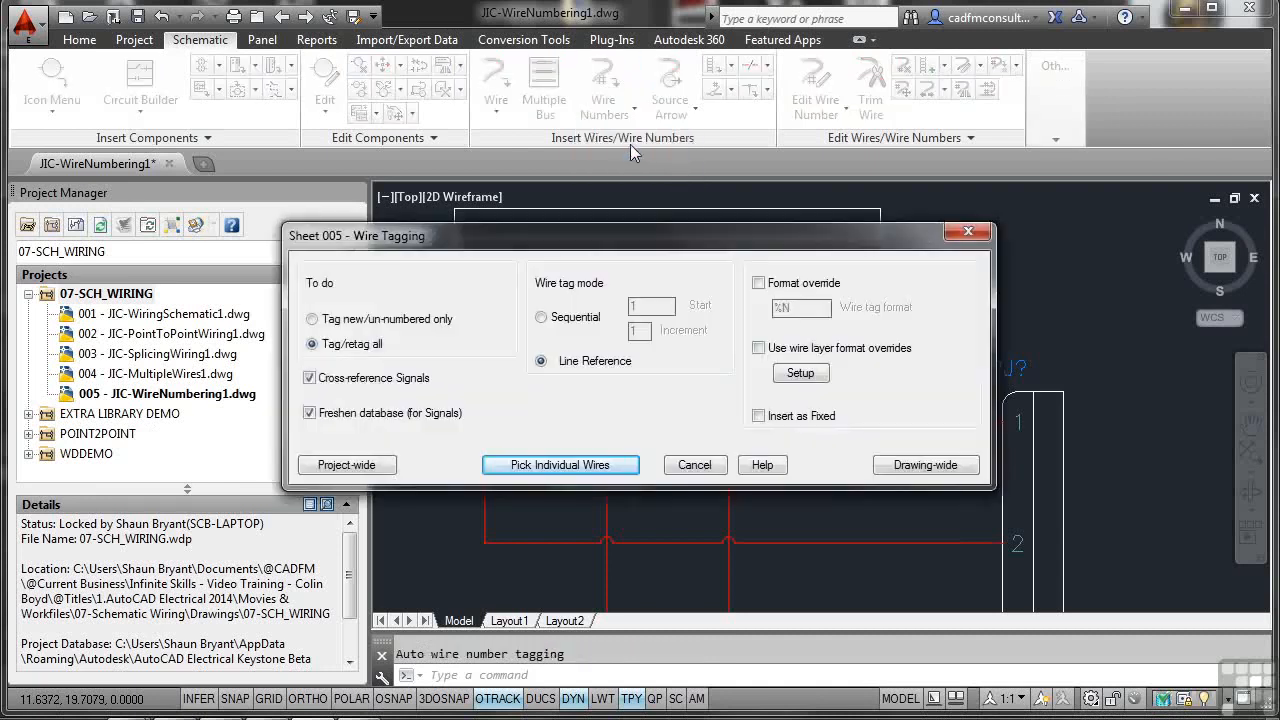
left_click(313, 320)
left_click(541, 318)
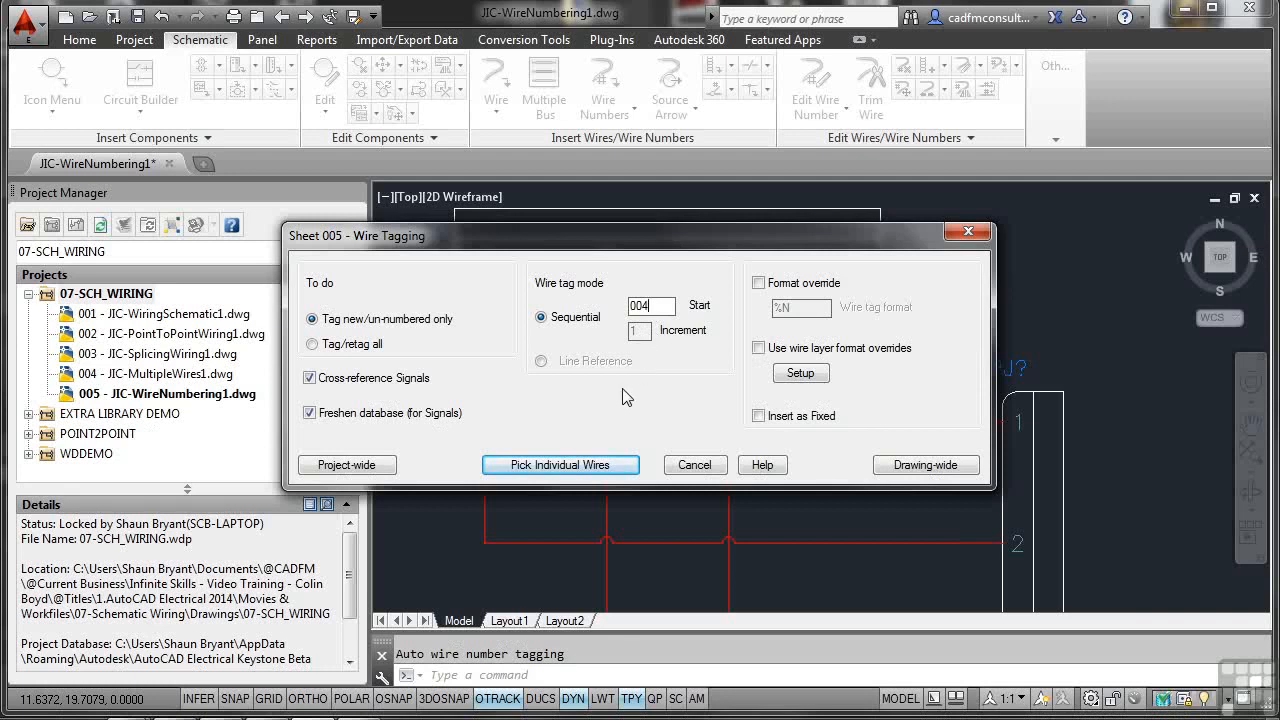
left_click(586, 465)
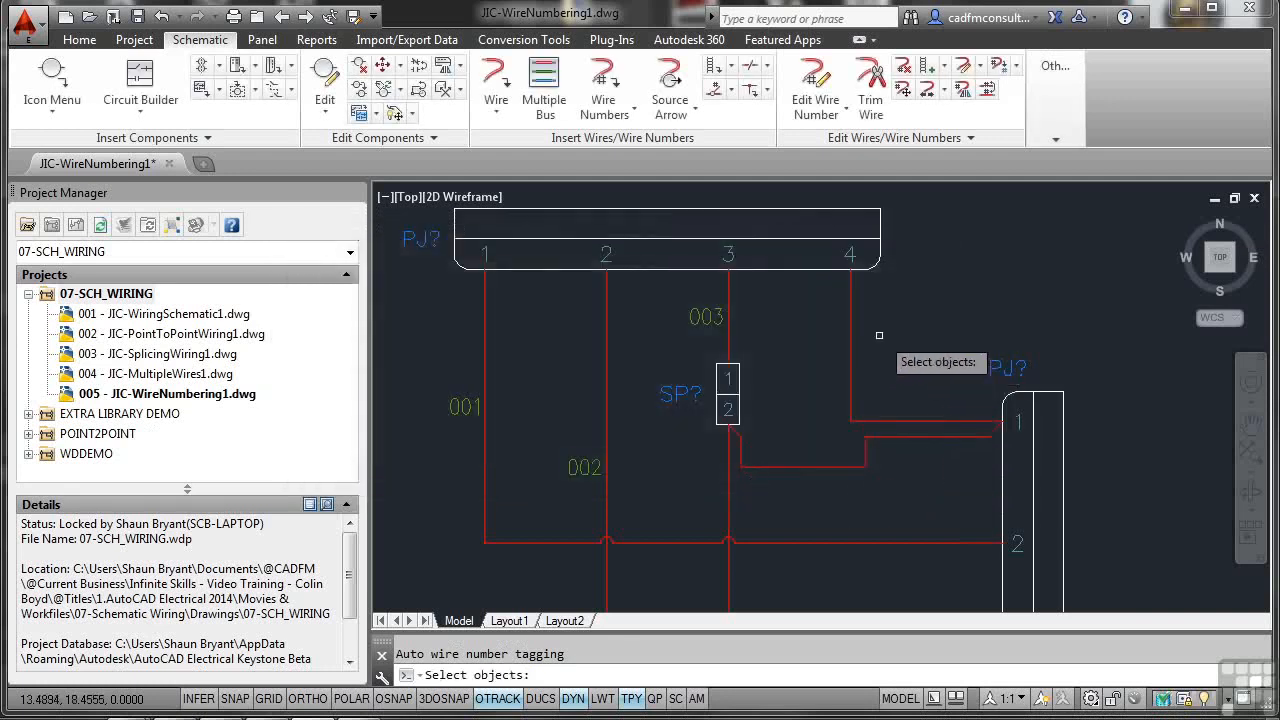
left_click(850, 340)
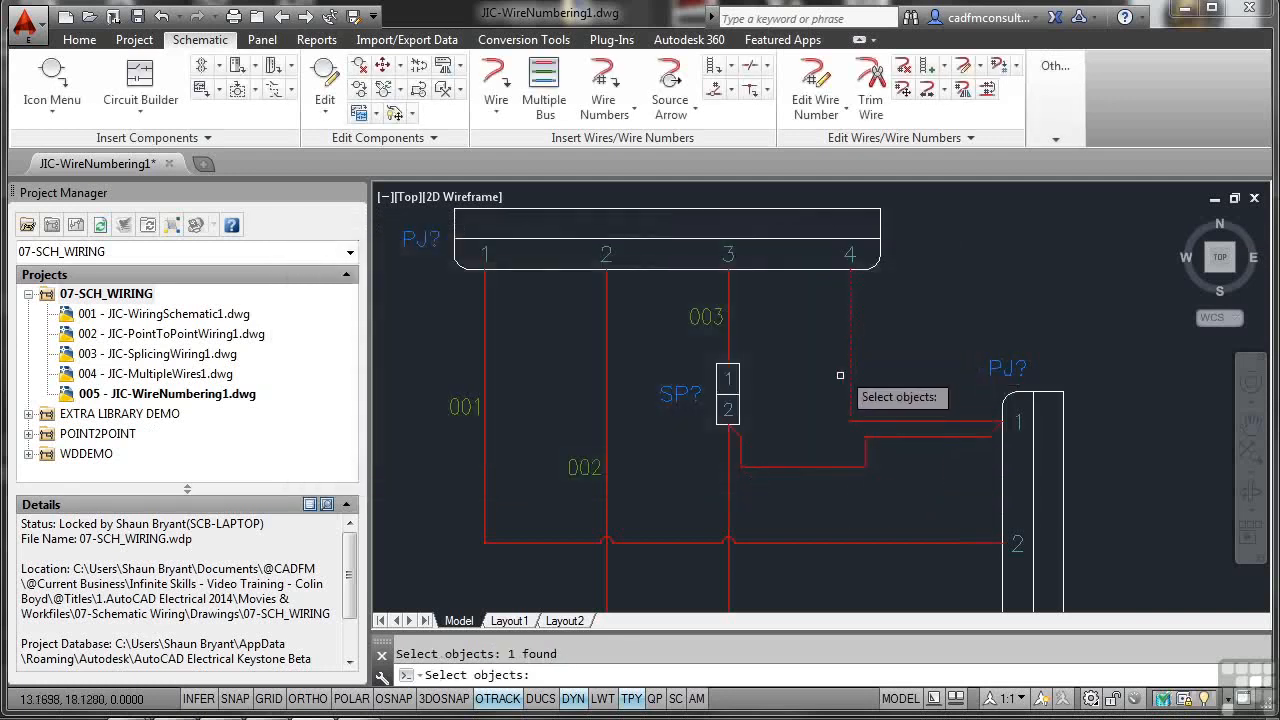
left_click(813, 464)
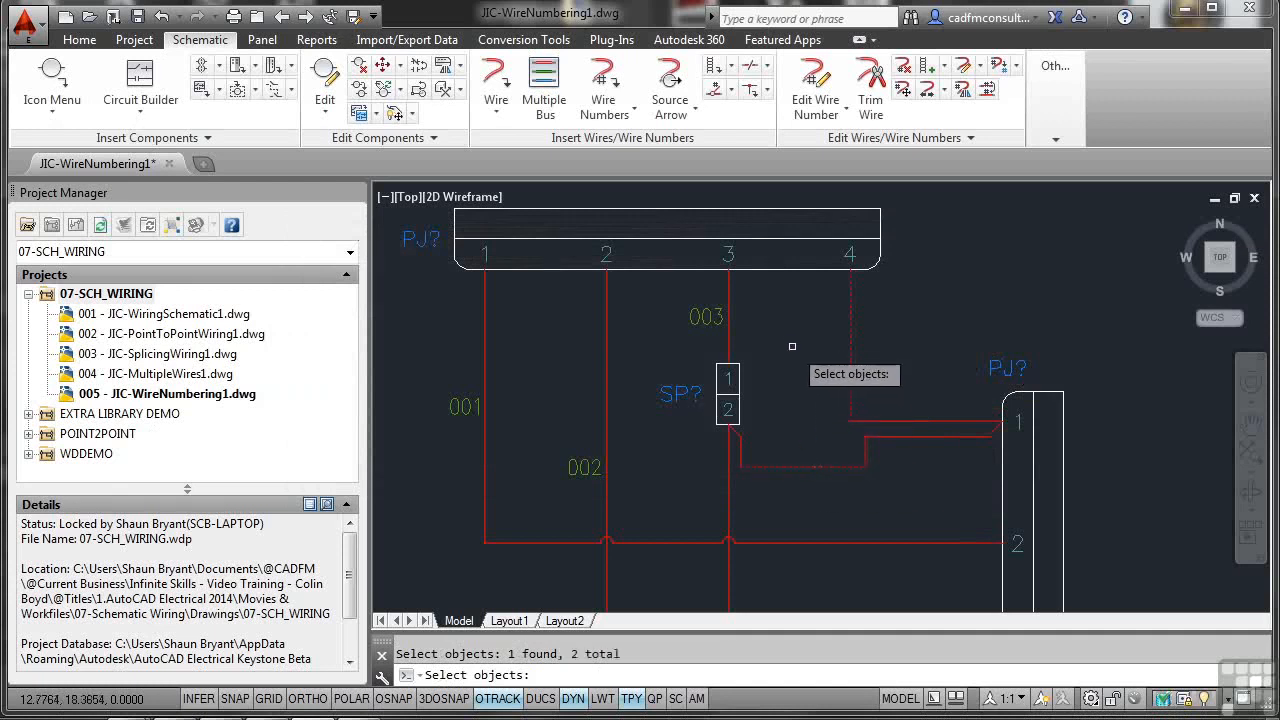
key("Return")
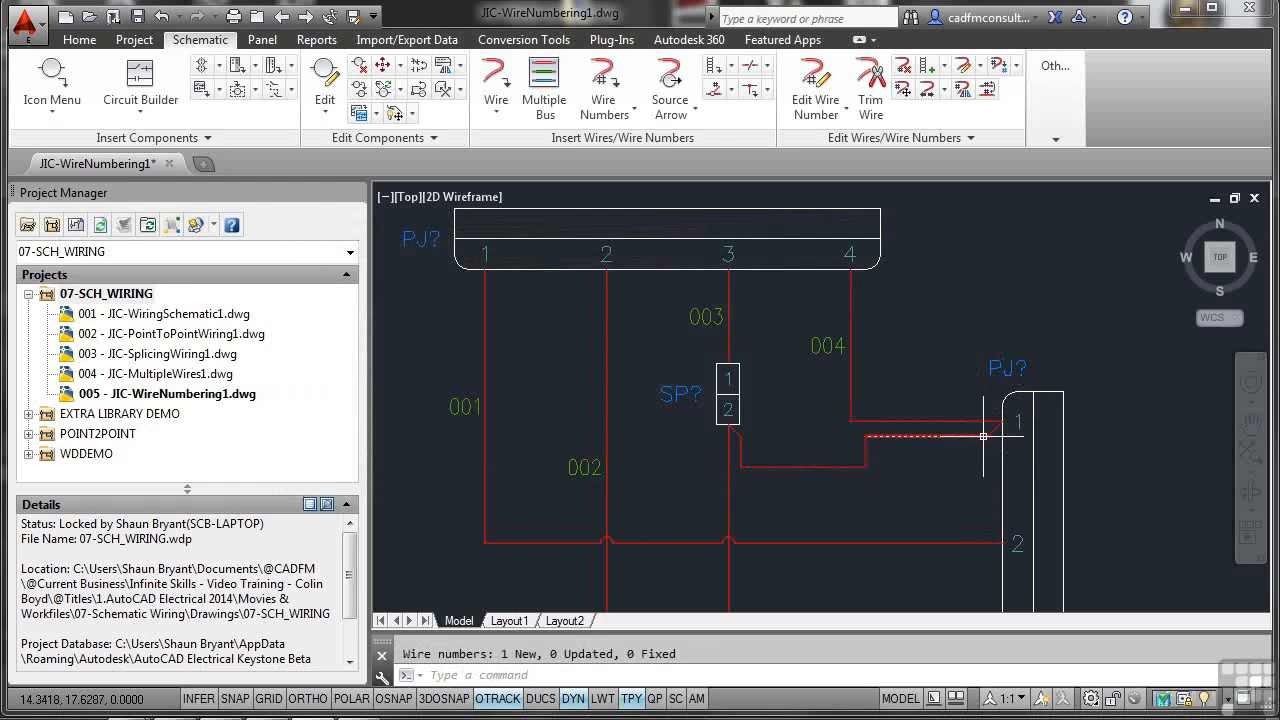
- Delete all the wire segments connecting pin 2 of the splice to pin 1 of the vertical connector
scroll(966, 434, "up", 4)
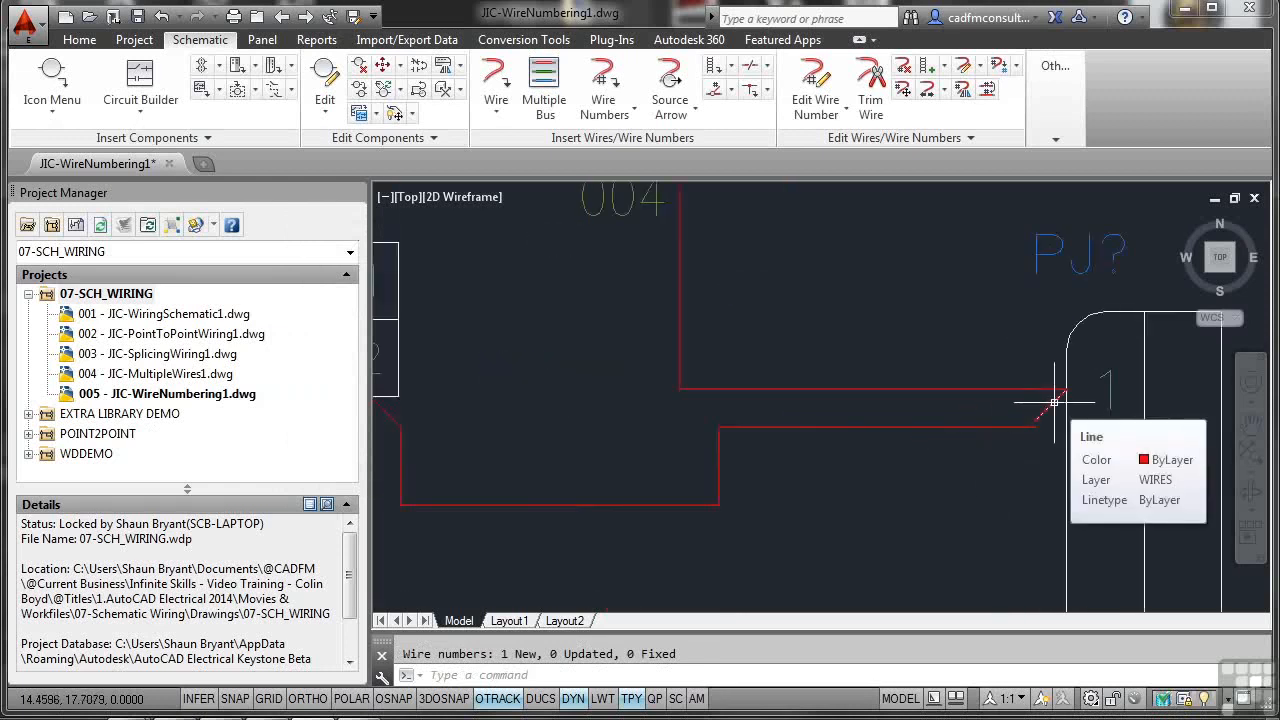
scroll(640, 425, "down", 2)
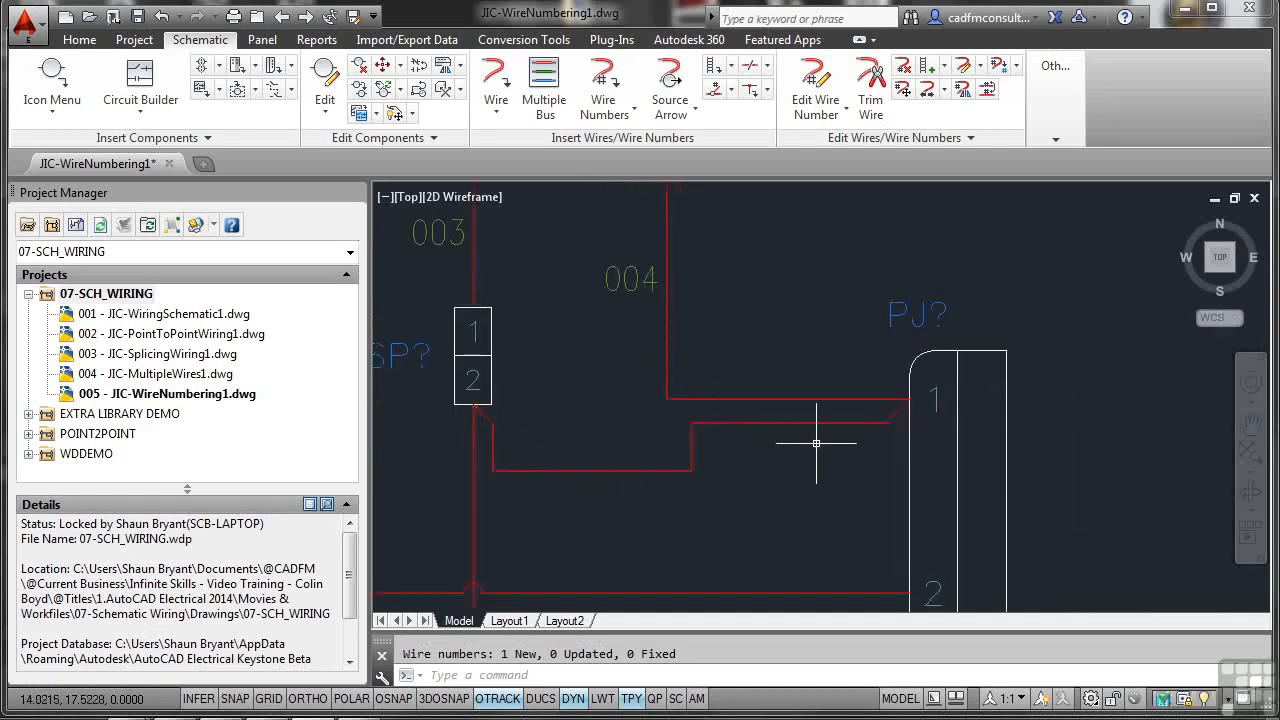
left_click(897, 413)
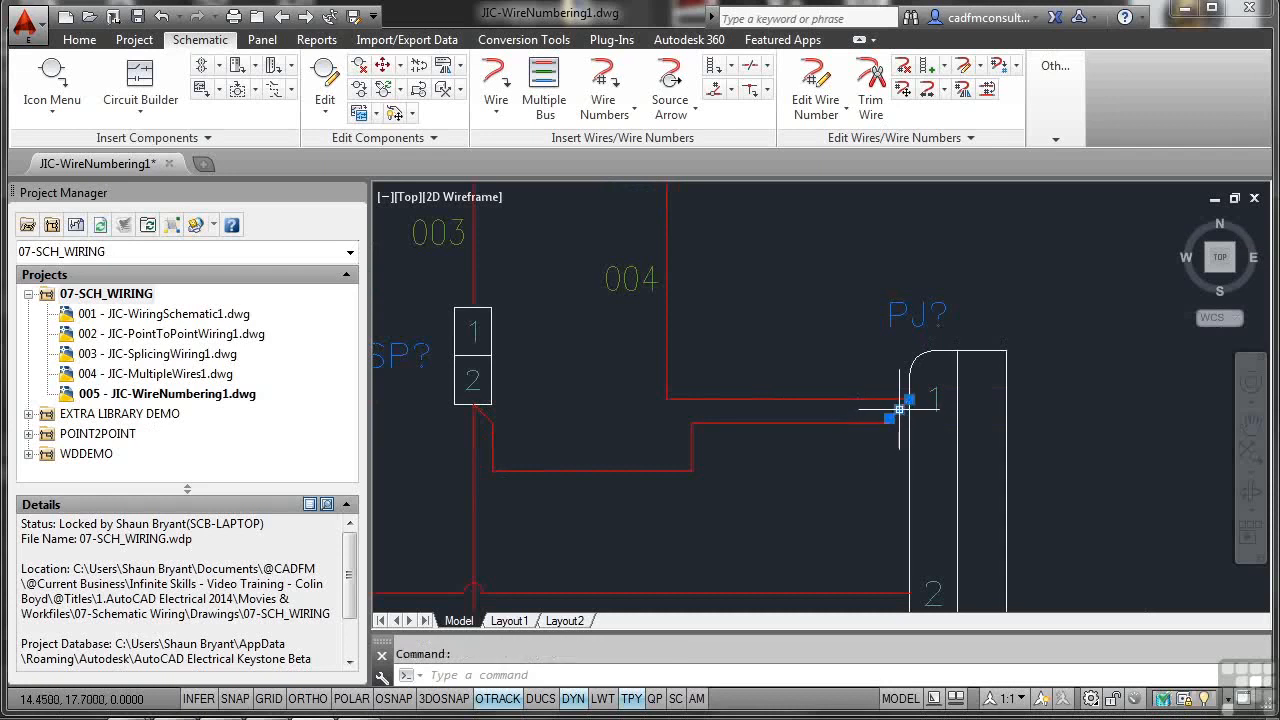
left_click(842, 423)
key("Delete")
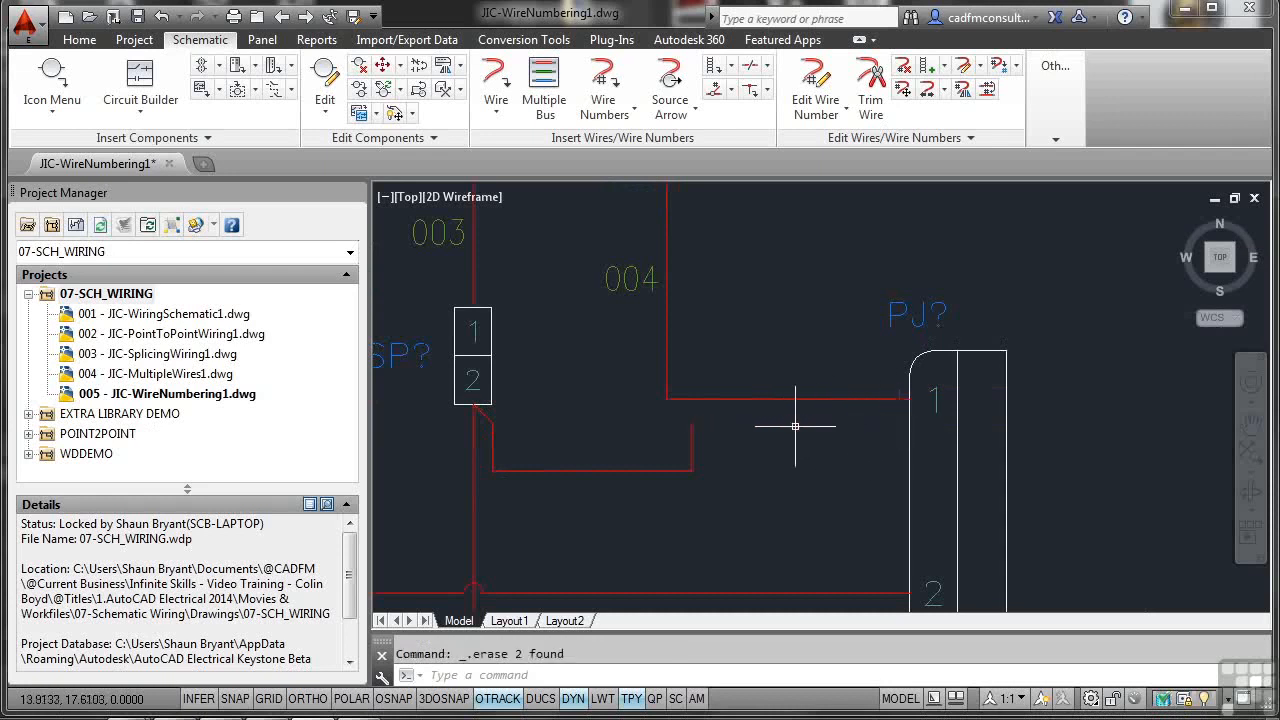
left_click(693, 438)
key("Delete")
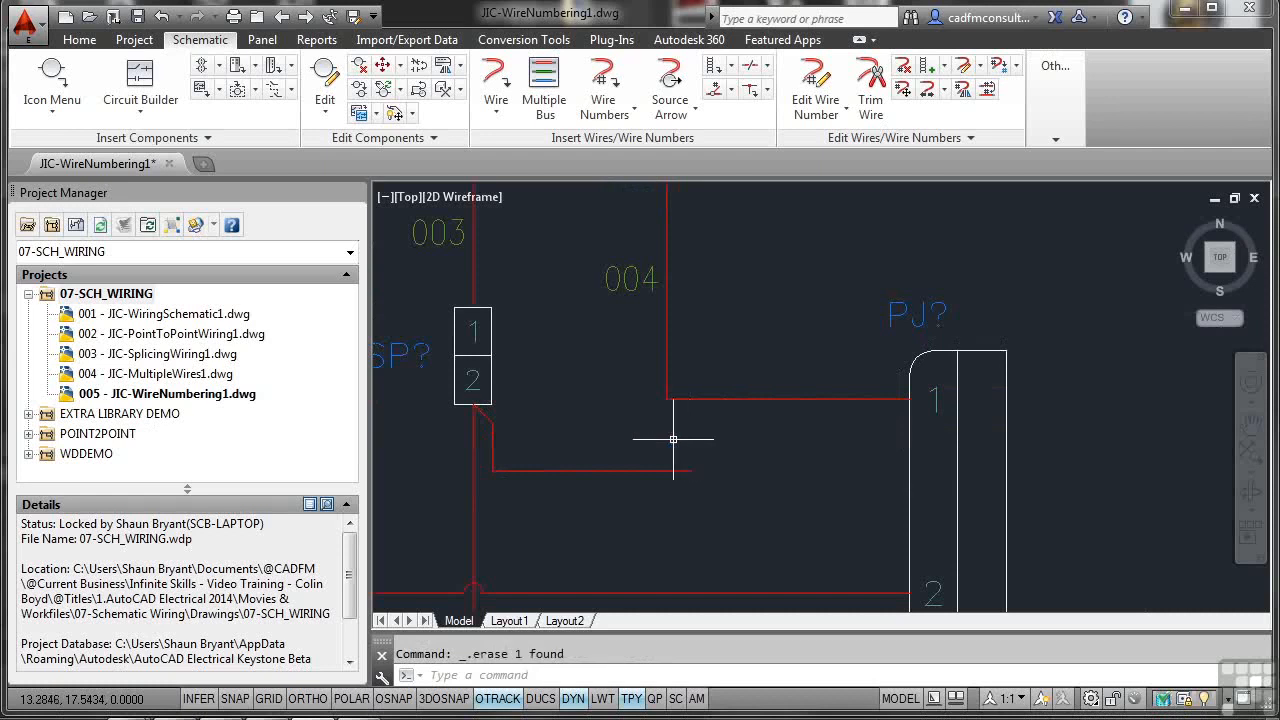
left_click(590, 471)
key("Delete")
left_click(494, 441)
key("Delete")
left_click(487, 416)
key("Delete")
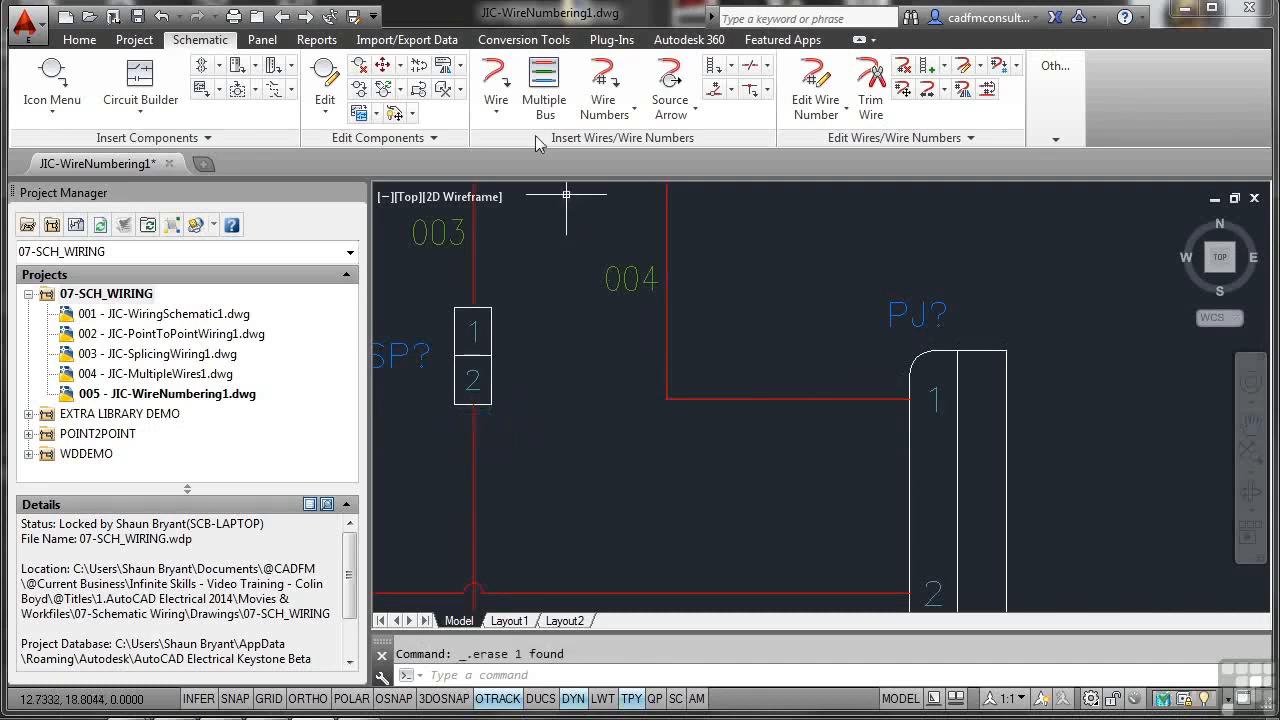
- Draw a new wire from pin 2 of the splice to pin 1 of the vertical connector with object snap turned on
left_click(496, 78)
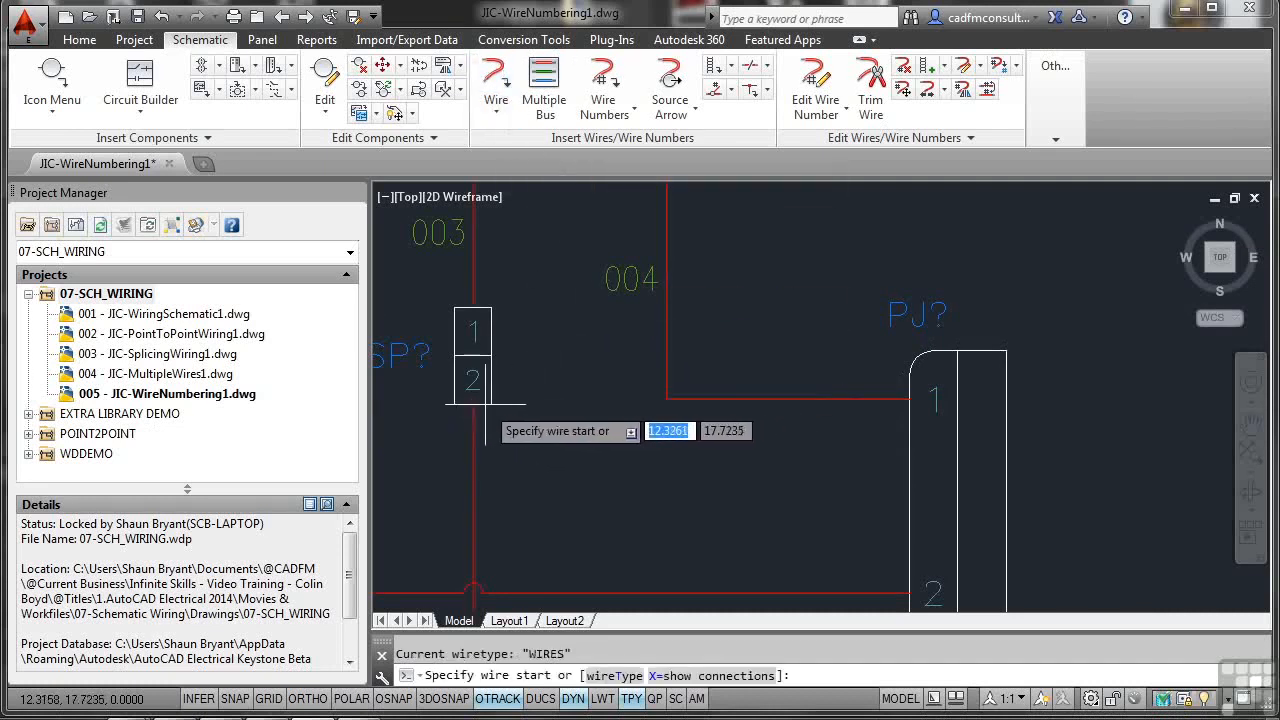
key("F3")
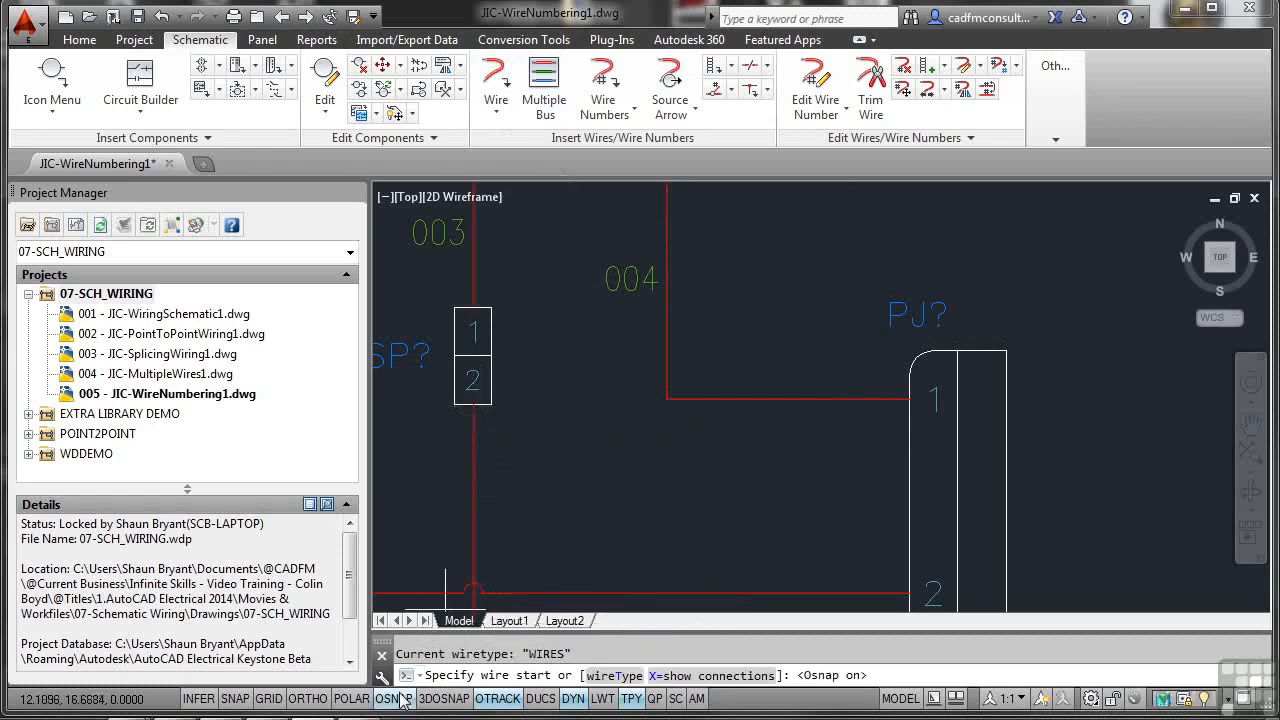
left_click(475, 406)
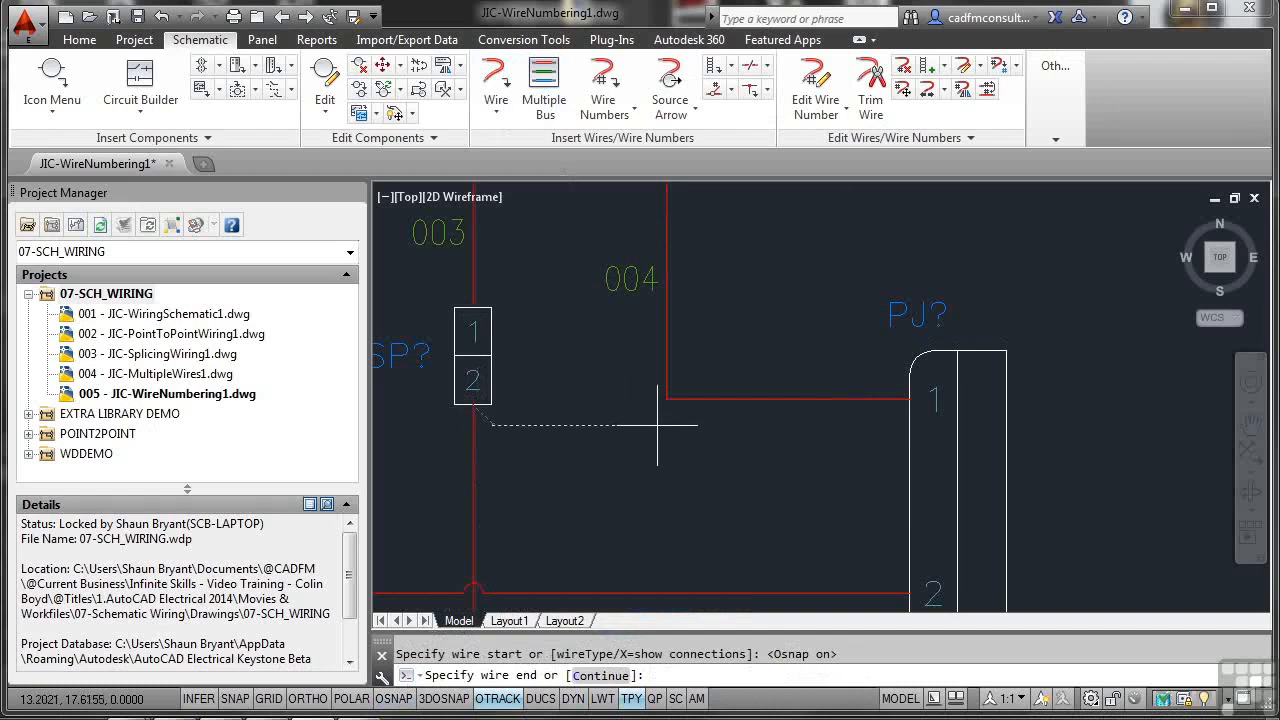
left_click(908, 400)
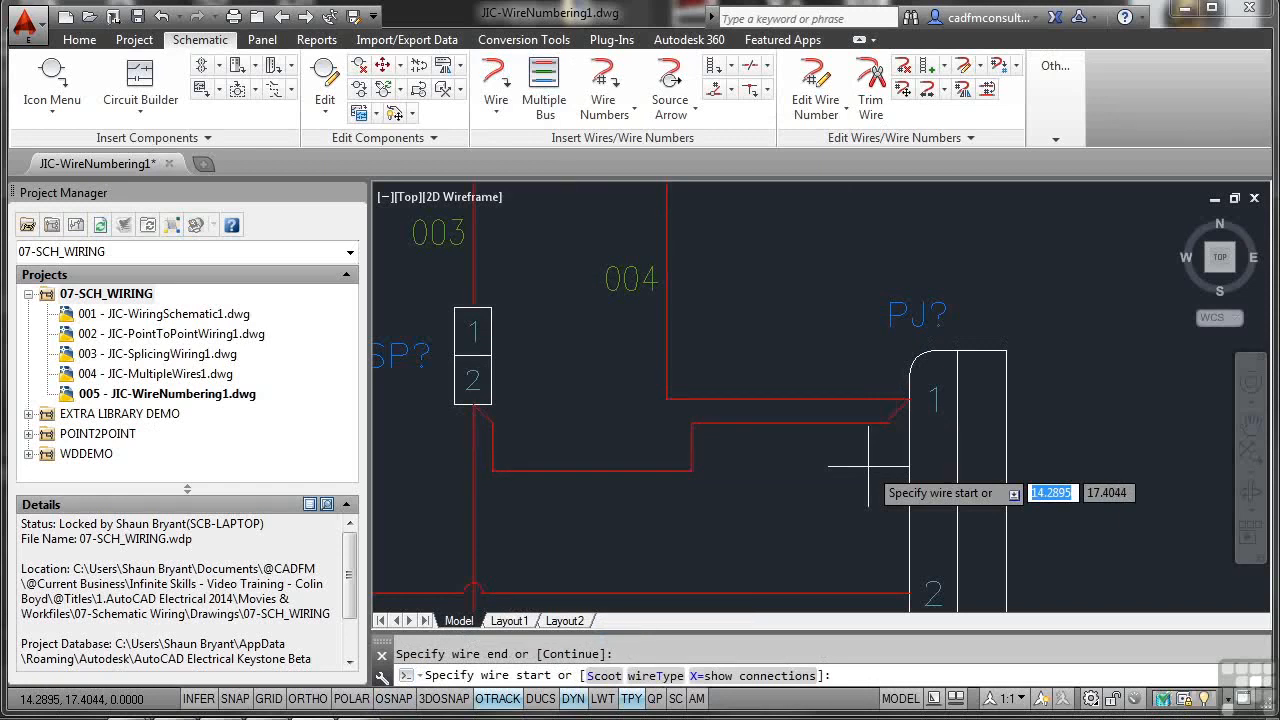
key("Return")
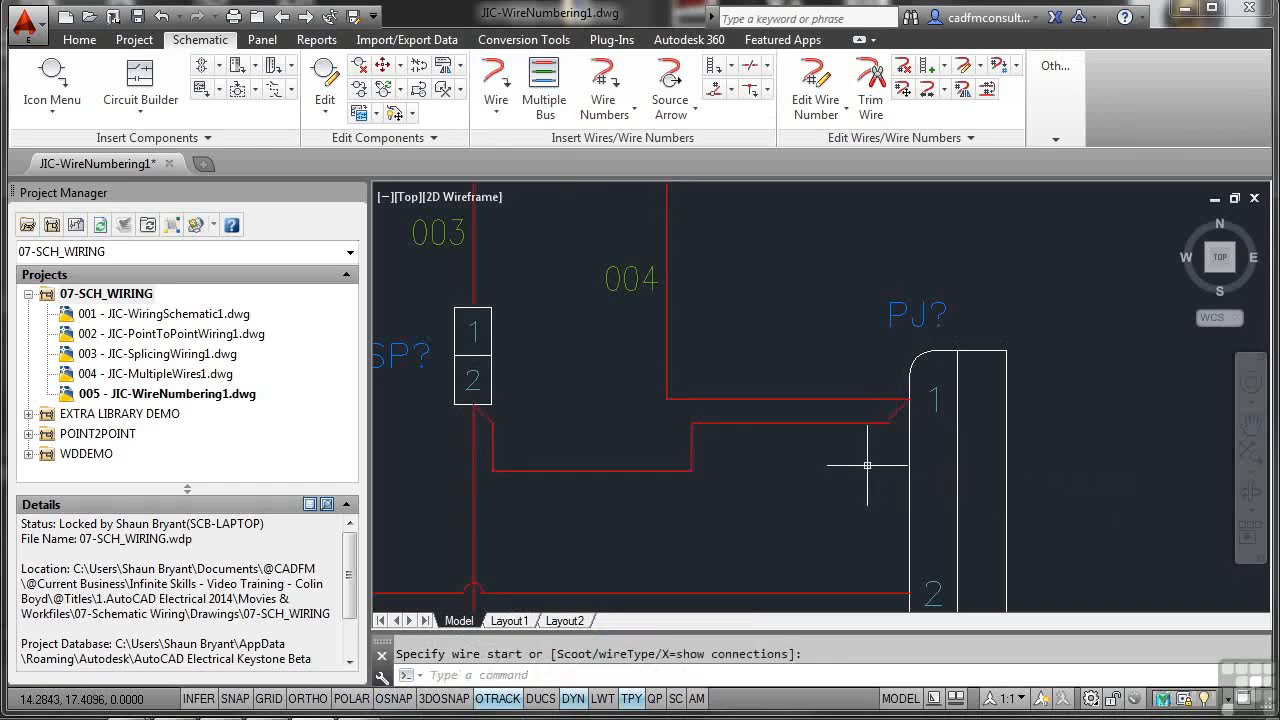
- Try to number the redrawn splice wire in sequential mode starting at 005, tagging only new or un-numbered wires
left_click(626, 113)
left_click(629, 154)
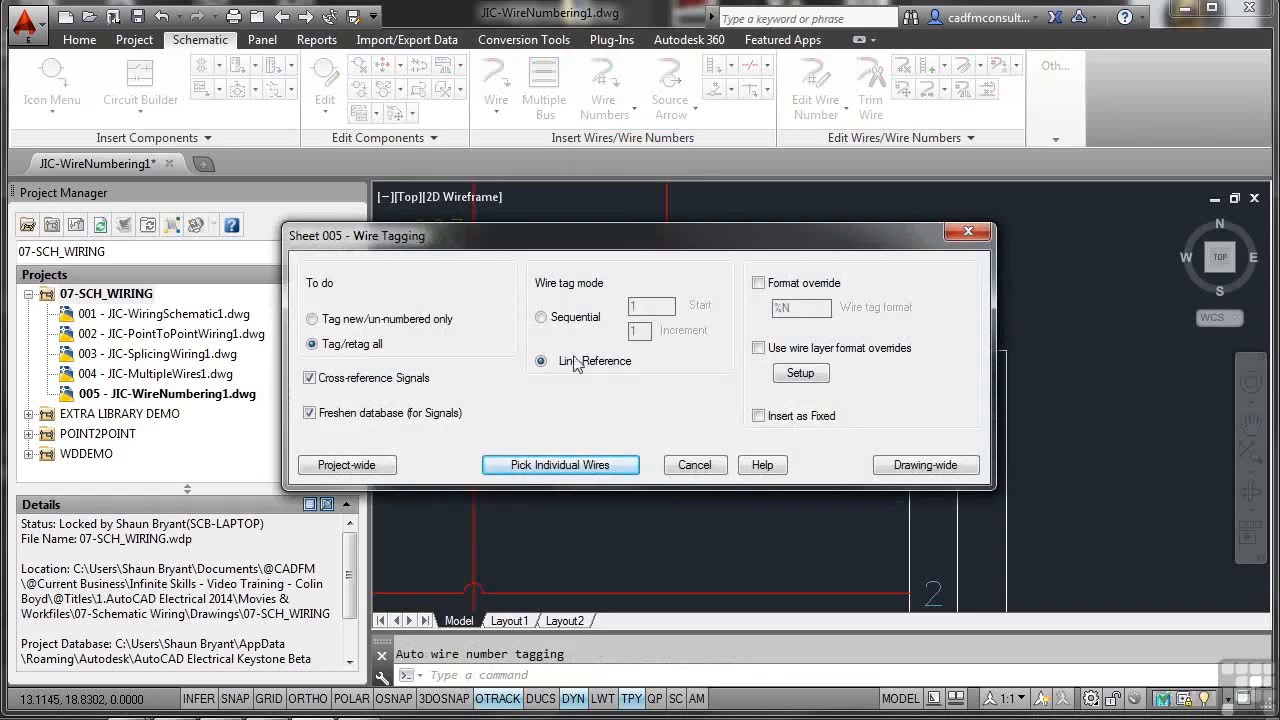
mouse_move(578, 245)
left_mouse_down()
mouse_move(603, 376)
mouse_move(683, 397)
mouse_move(664, 262)
left_mouse_up()
left_click(635, 336)
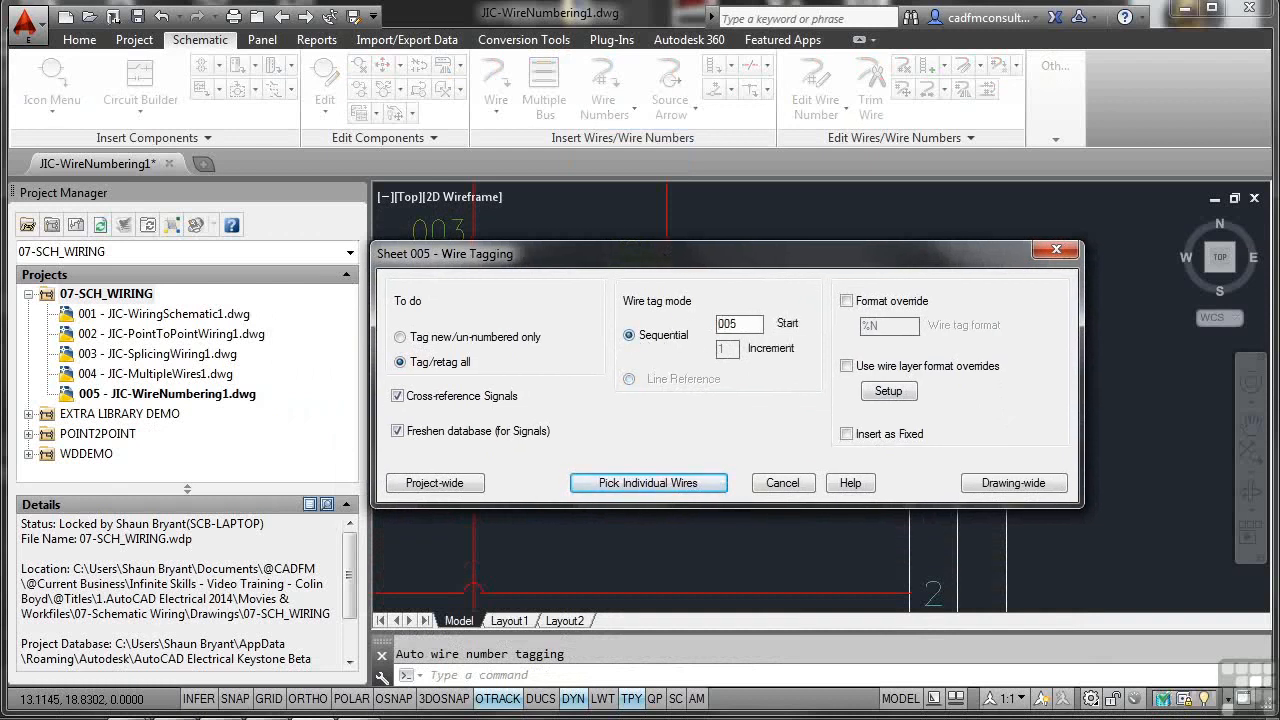
left_click(405, 339)
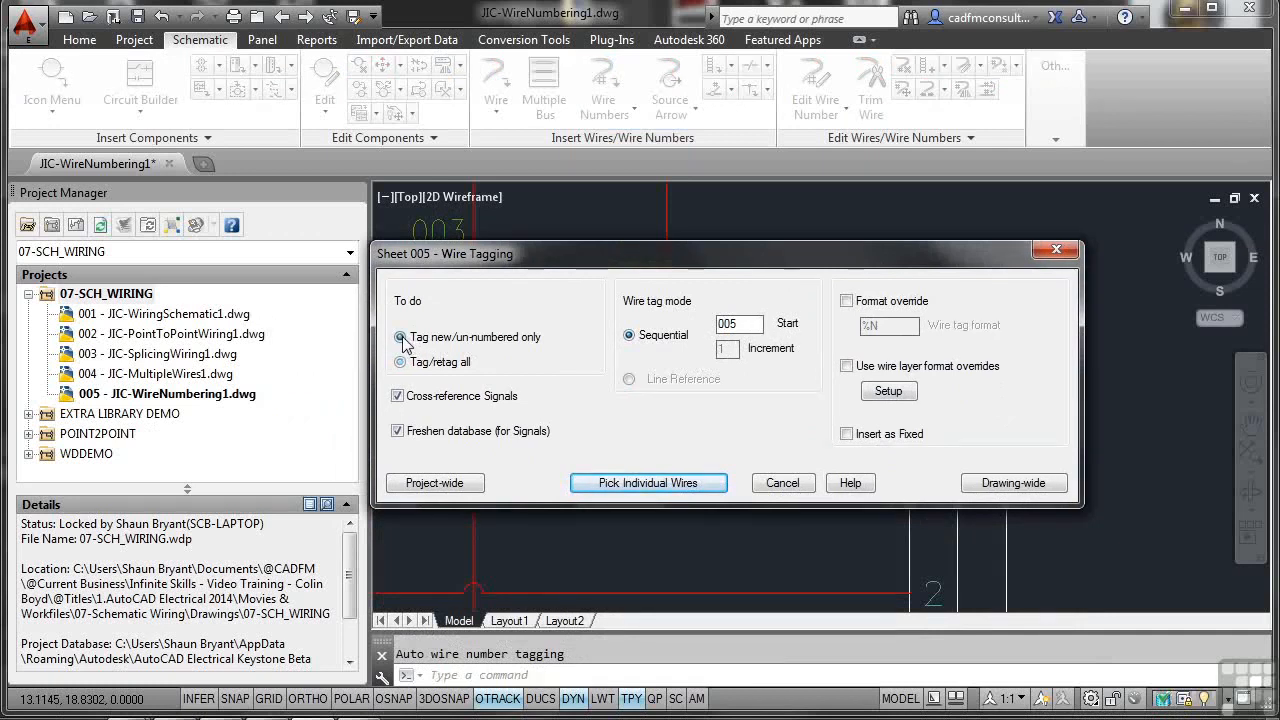
left_click(645, 484)
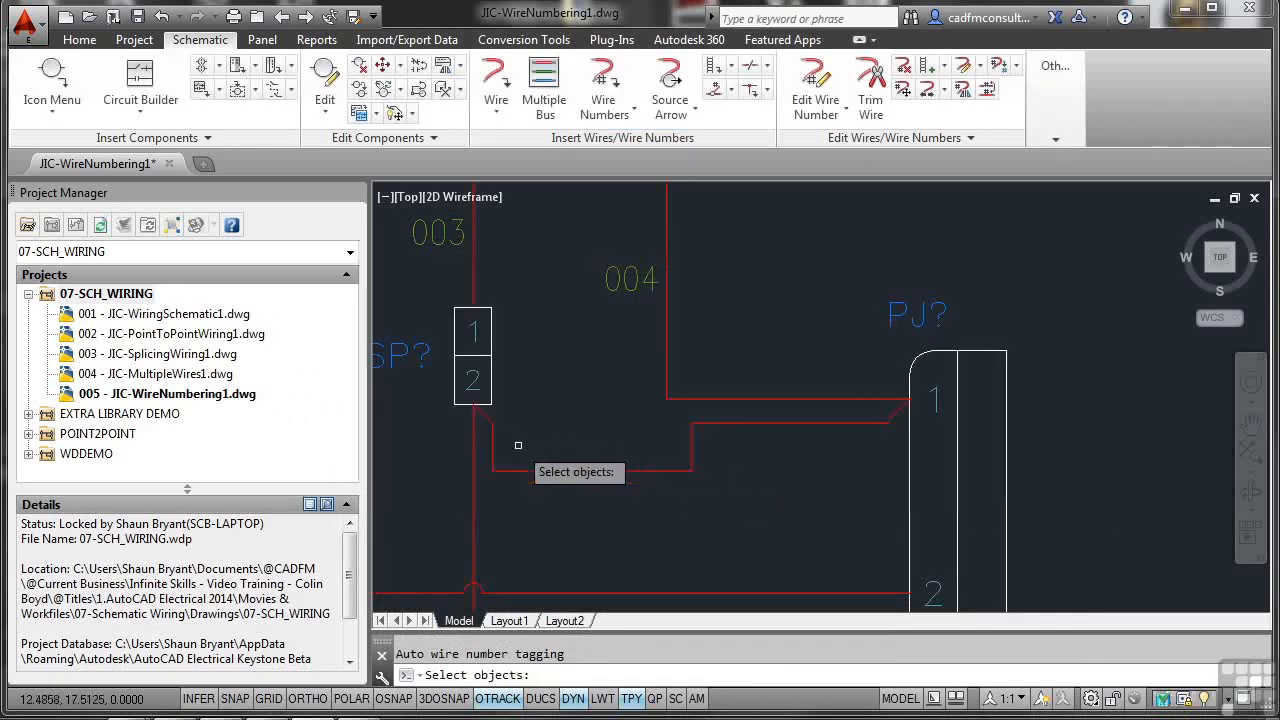
left_click(832, 422)
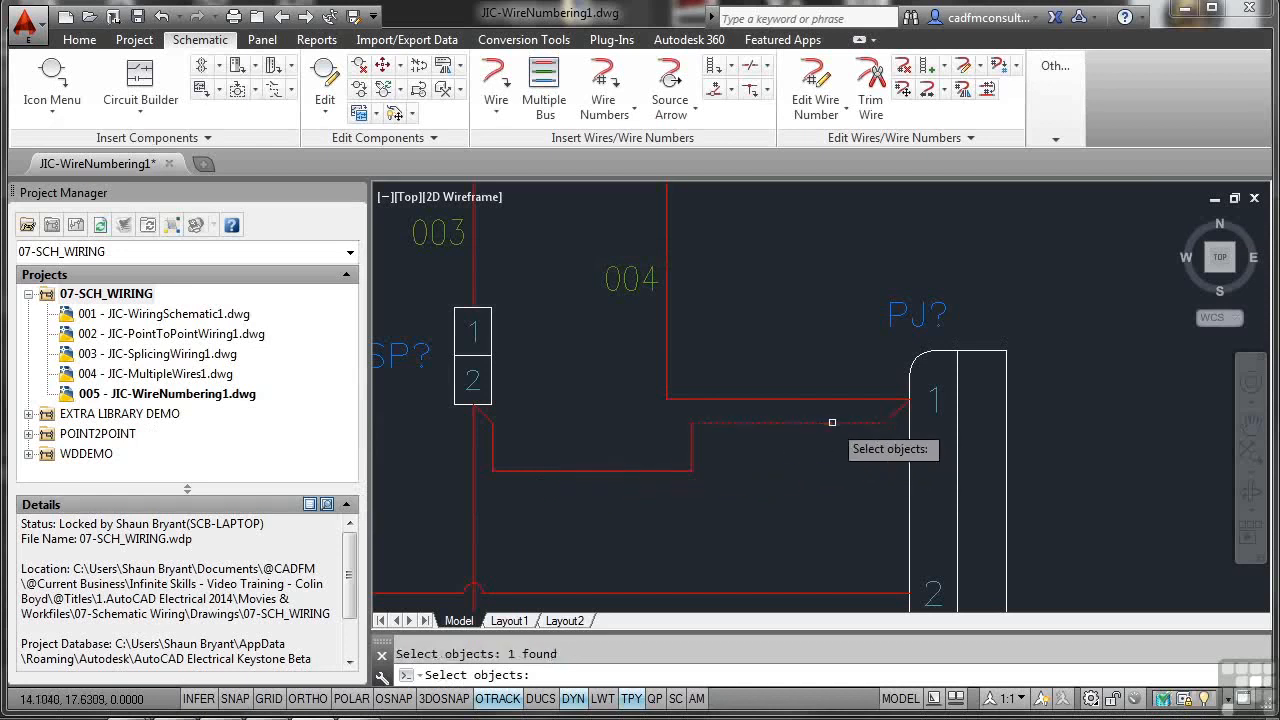
key("Return")
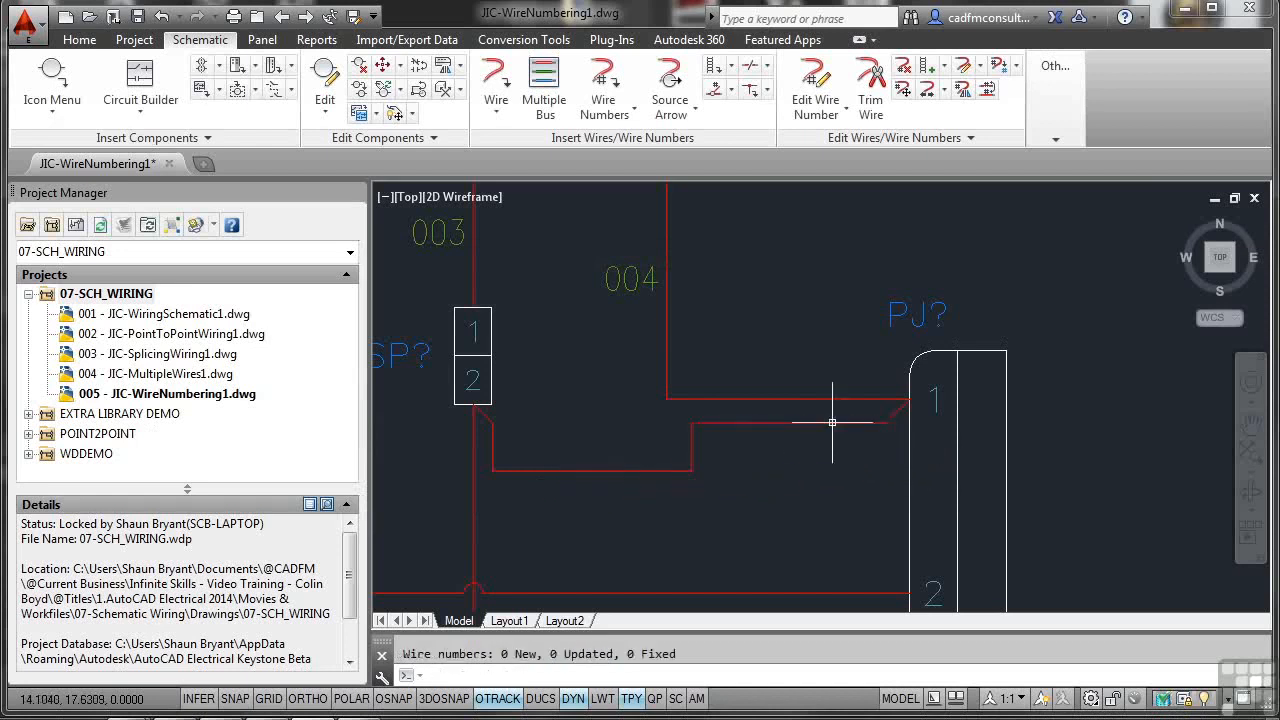
- Delete all segments of the redrawn wire between pin 2 of the splice and pin 1 of the vertical connector
scroll(801, 350, "down", 4)
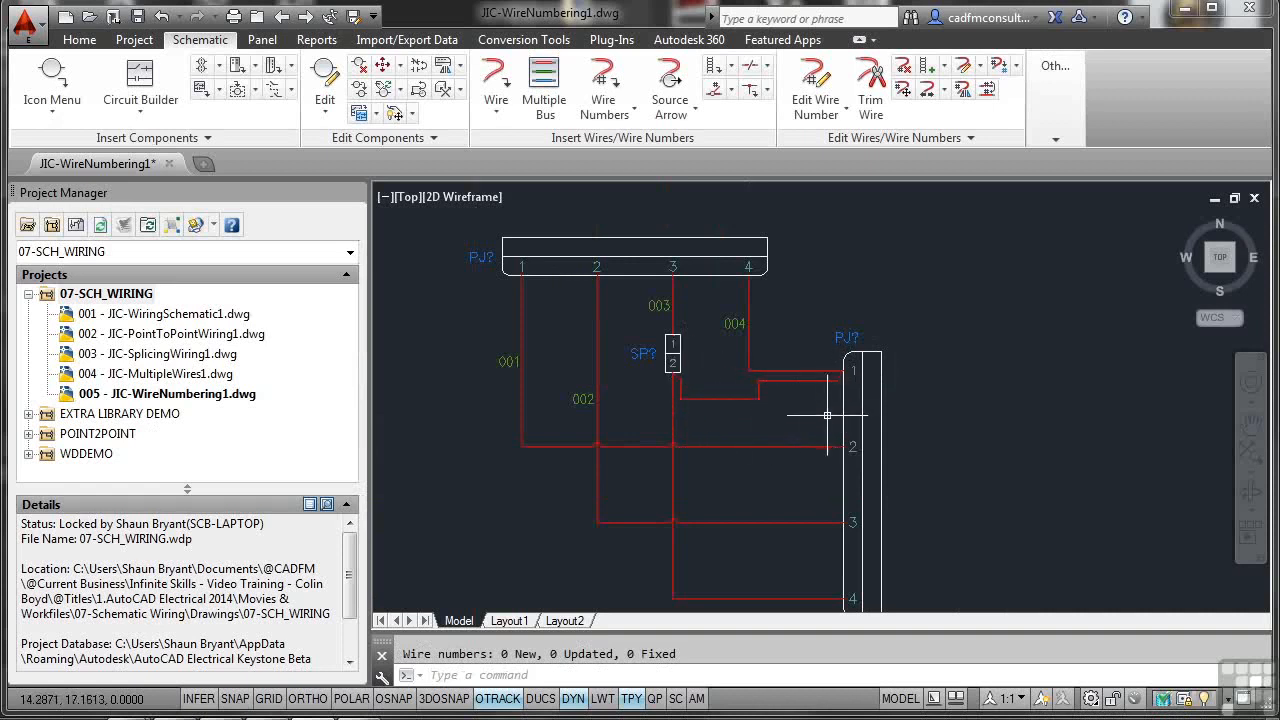
scroll(777, 401, "up", 2)
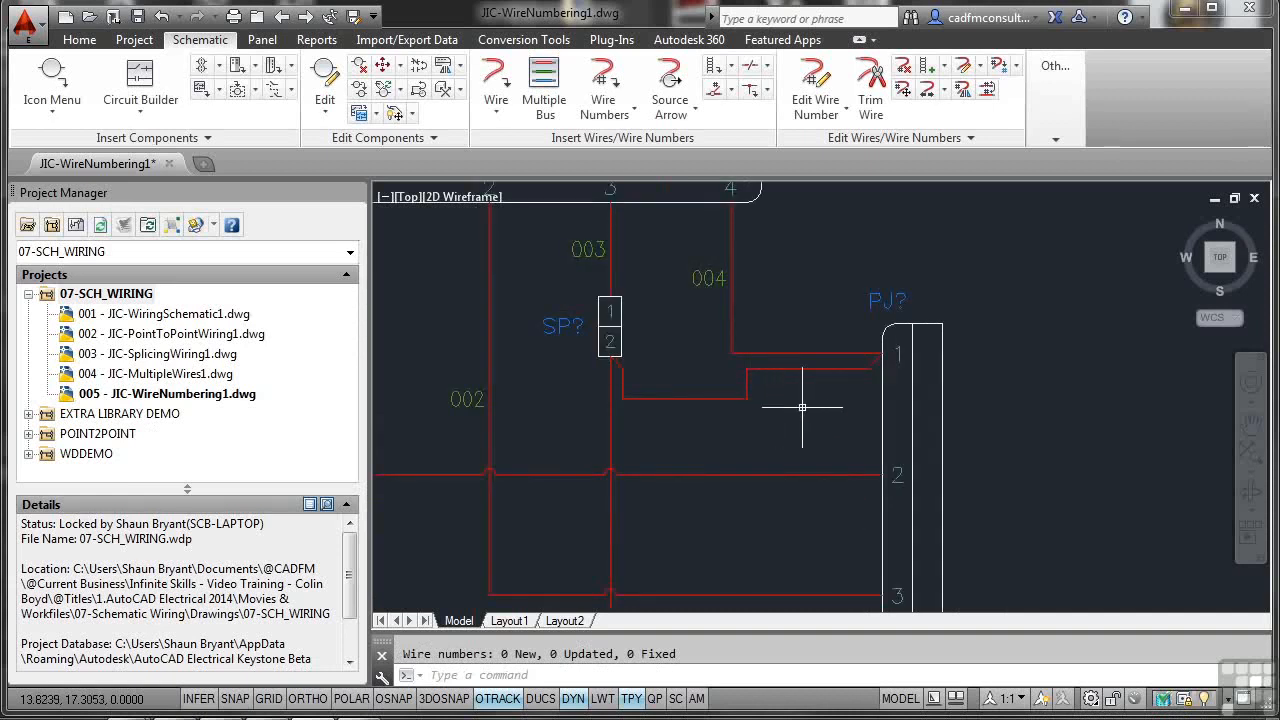
scroll(819, 399, "up", 2)
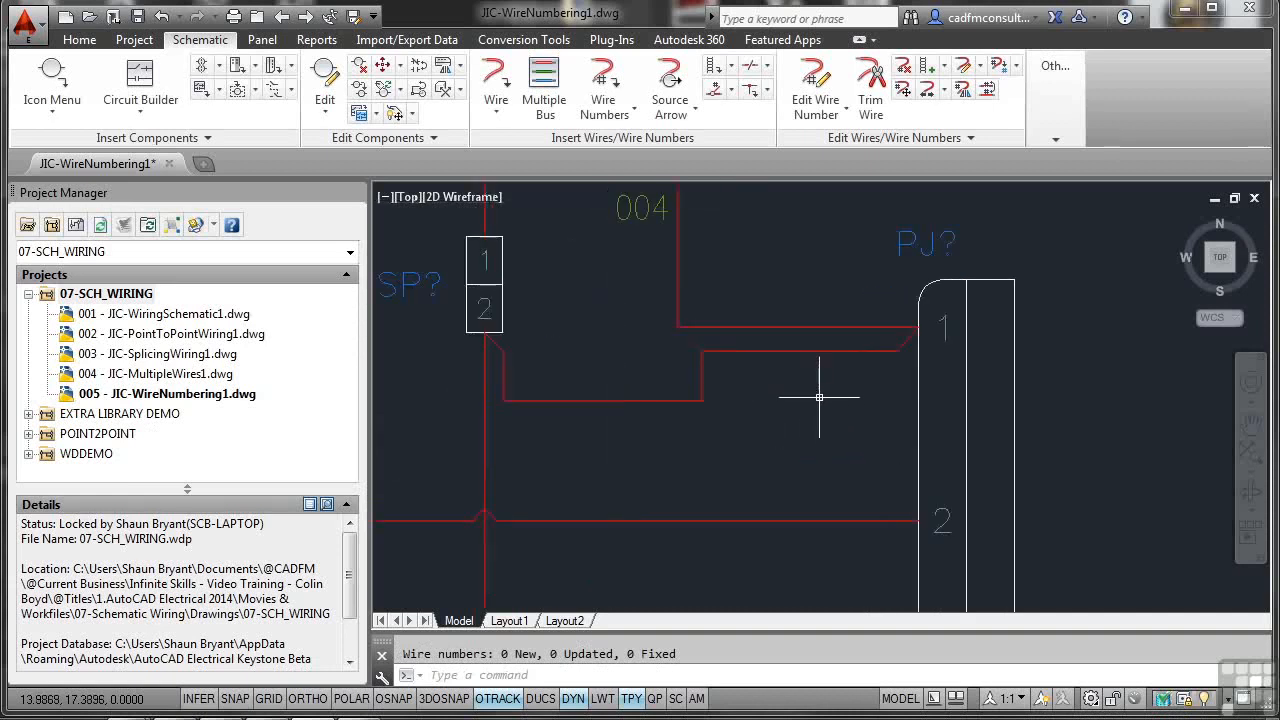
left_click(908, 337)
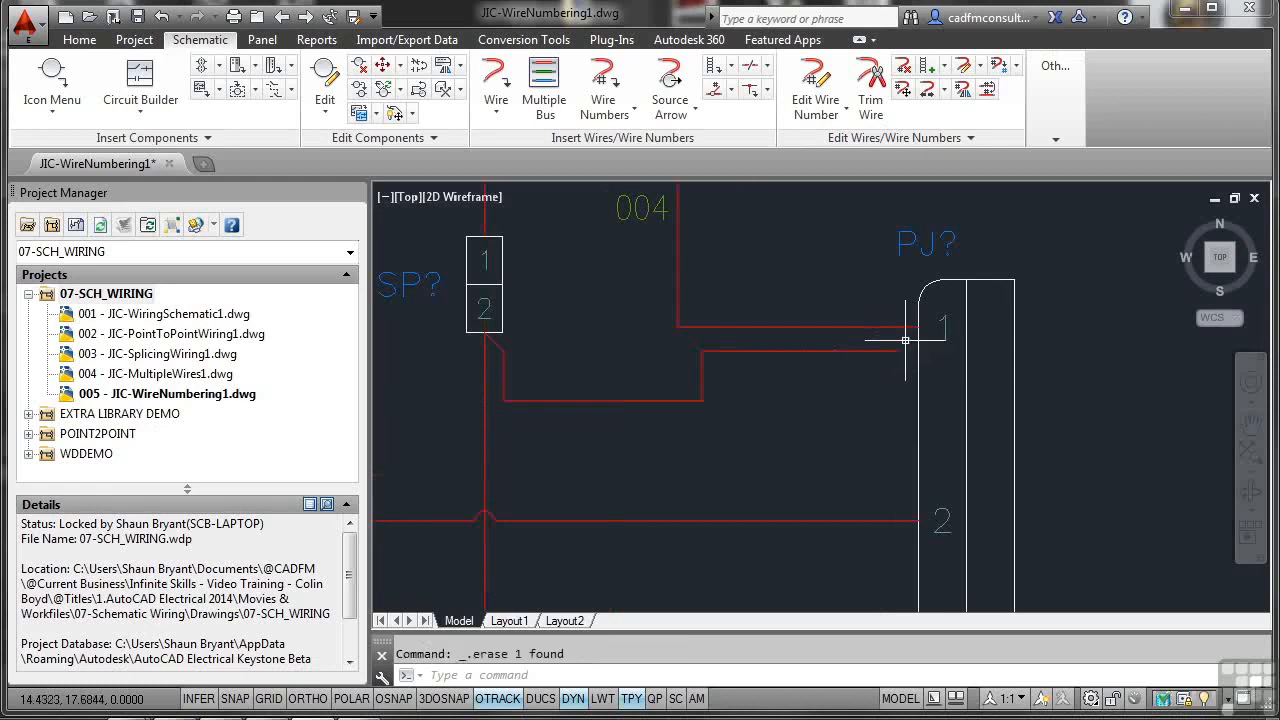
key("Delete")
left_click(701, 370)
key("Delete")
left_click(622, 400)
key("Delete")
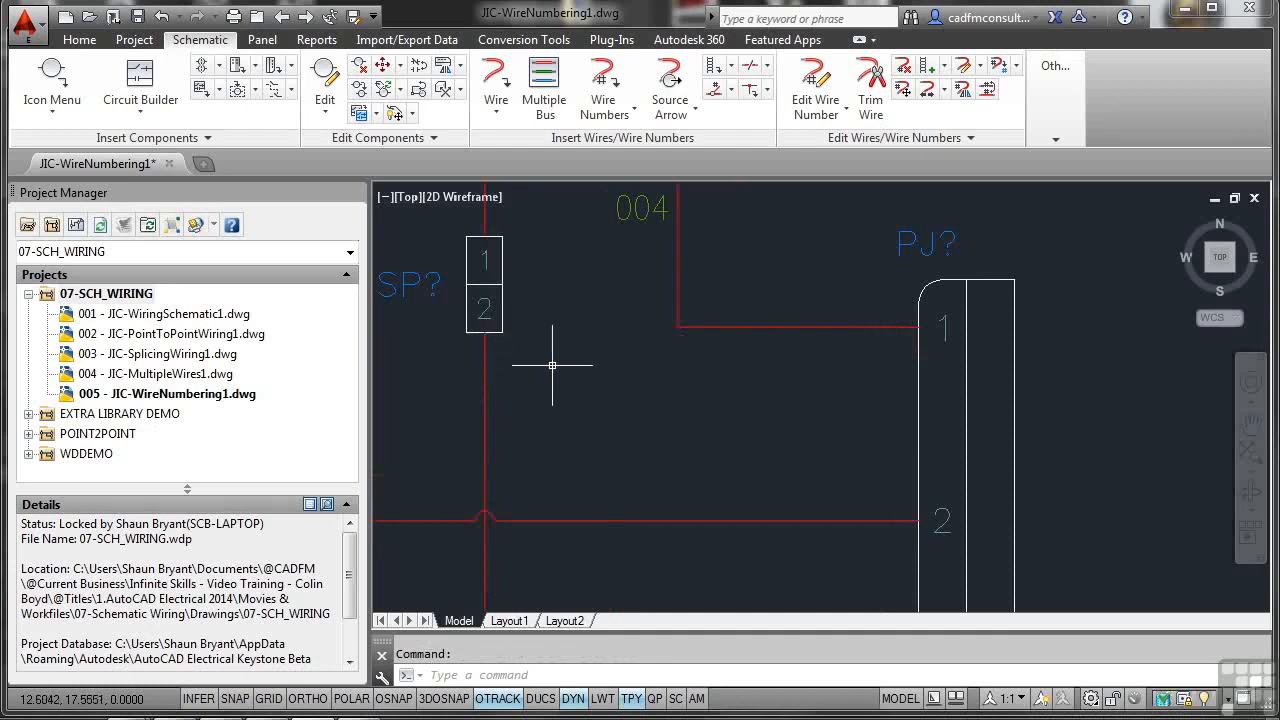
scroll(580, 347, "down", 2)
middle_click_drag(580, 347, 860, 385)
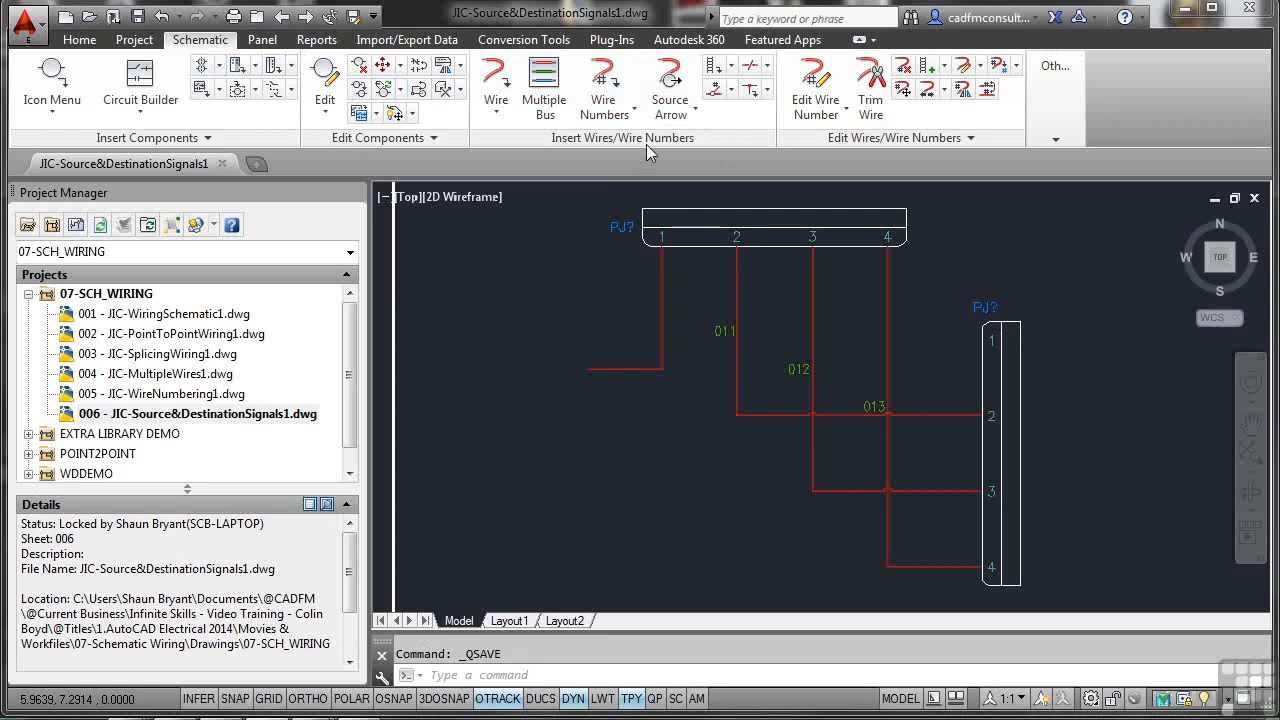
- Insert a source signal arrow in style 1 with code SIG000 on the free end of the pin 1 wire
left_click(695, 110)
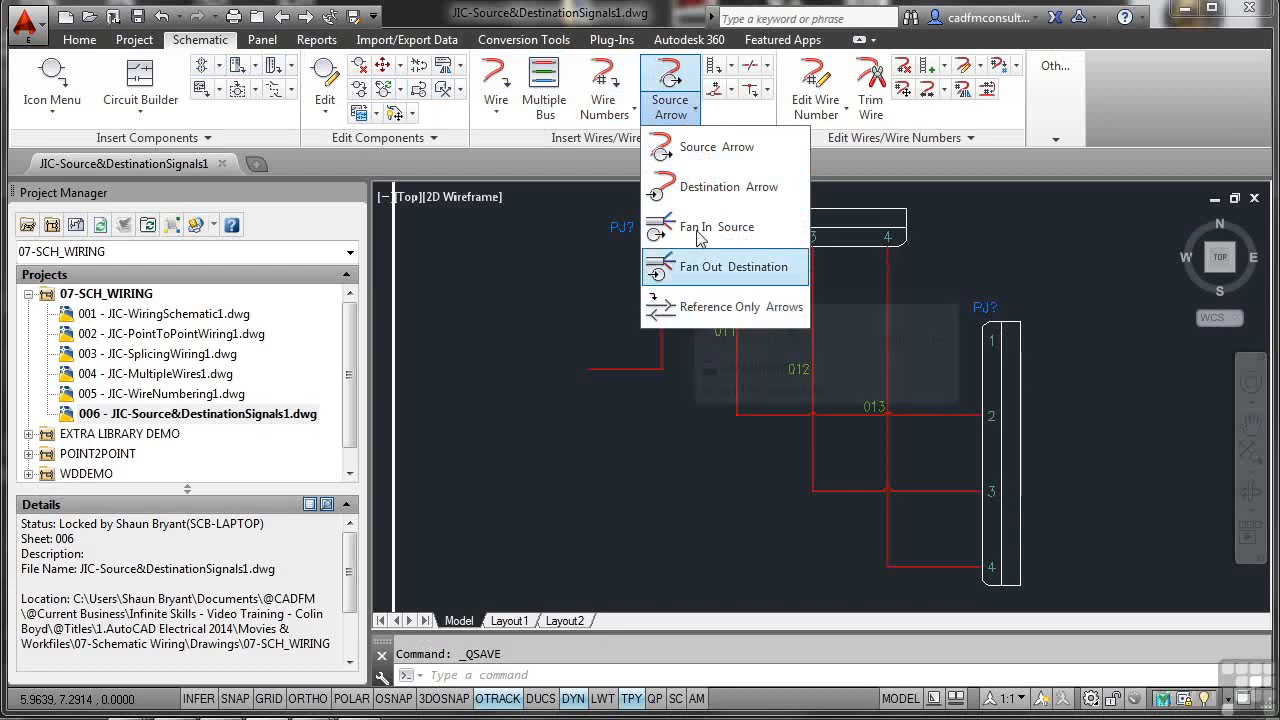
left_click(697, 150)
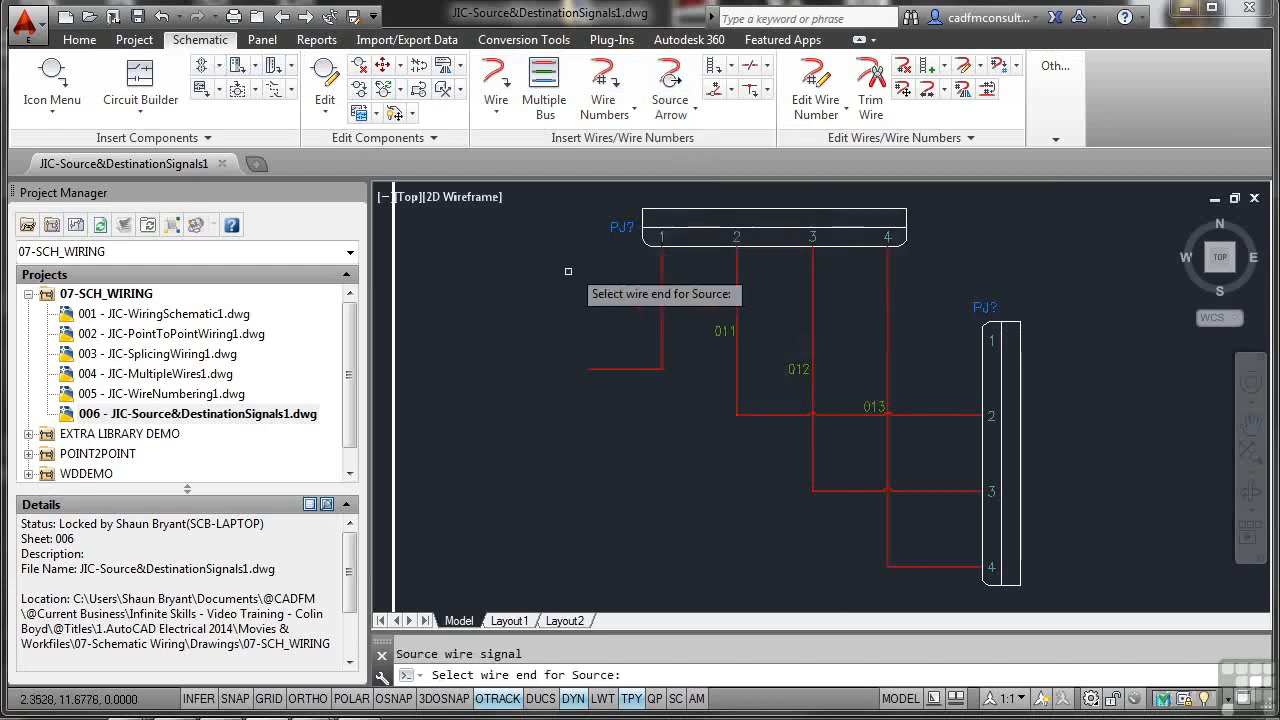
left_click(590, 367)
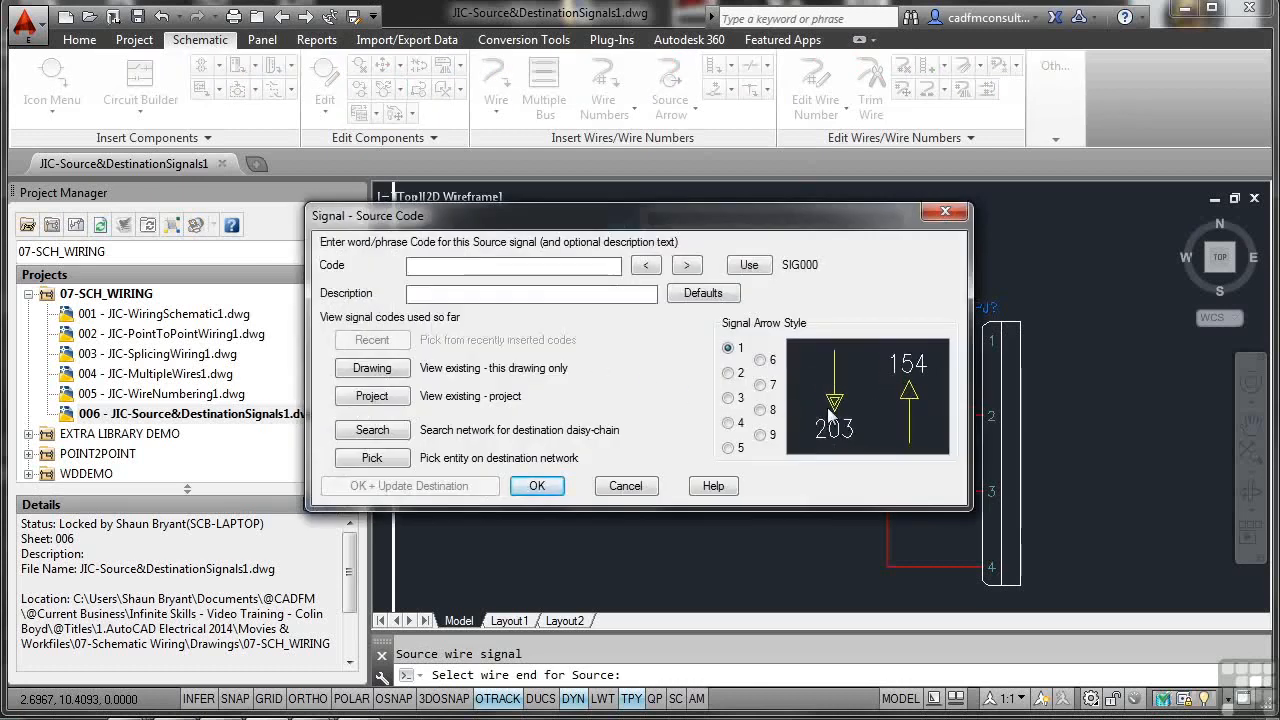
left_click(729, 372)
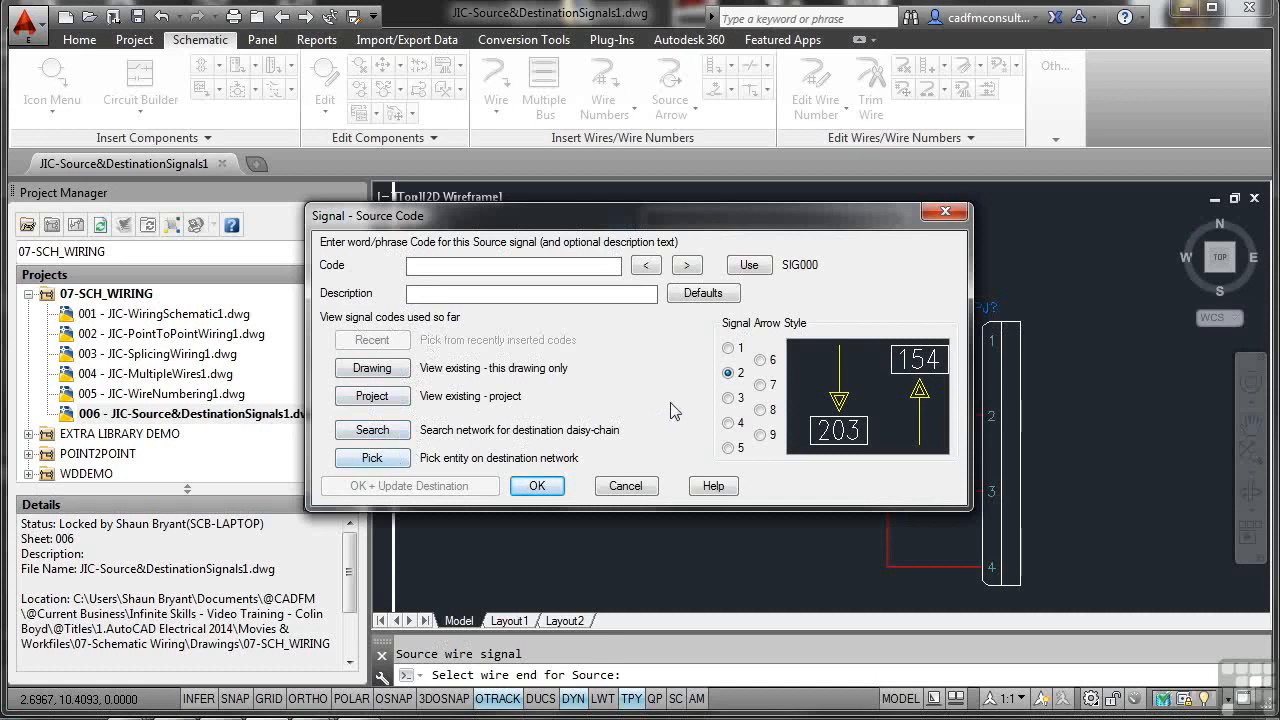
left_click(537, 486)
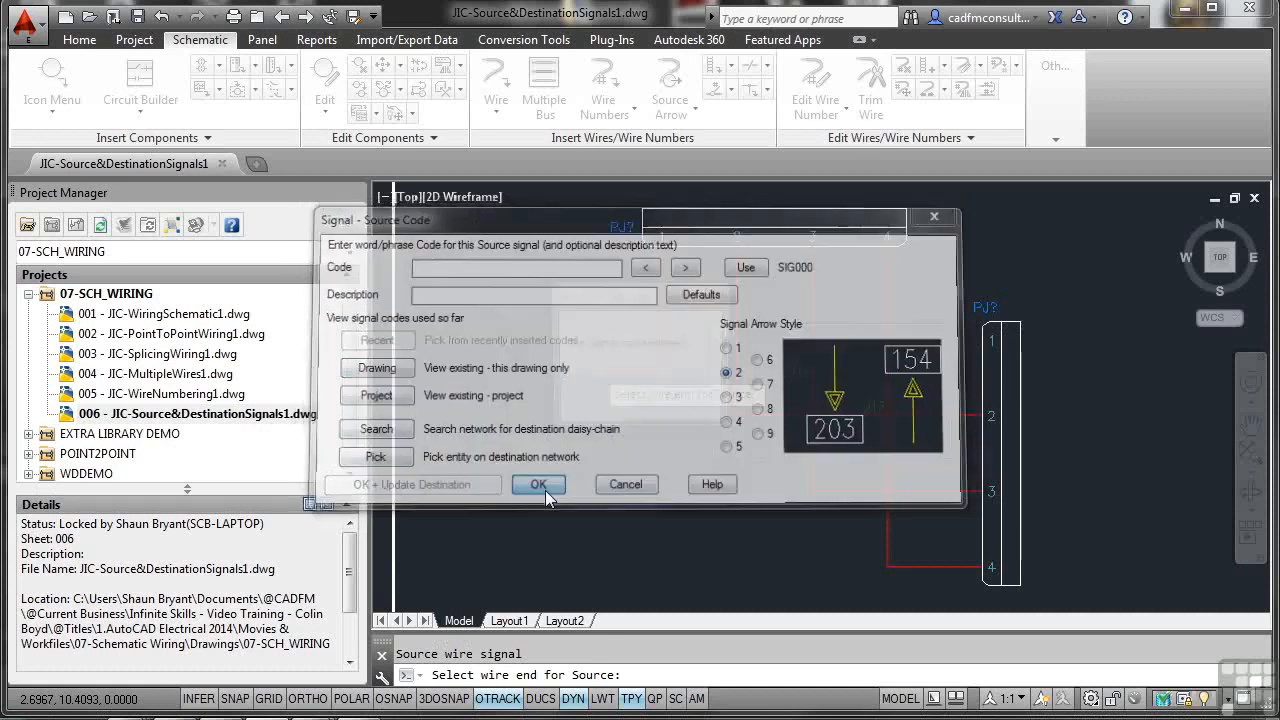
left_click(683, 405)
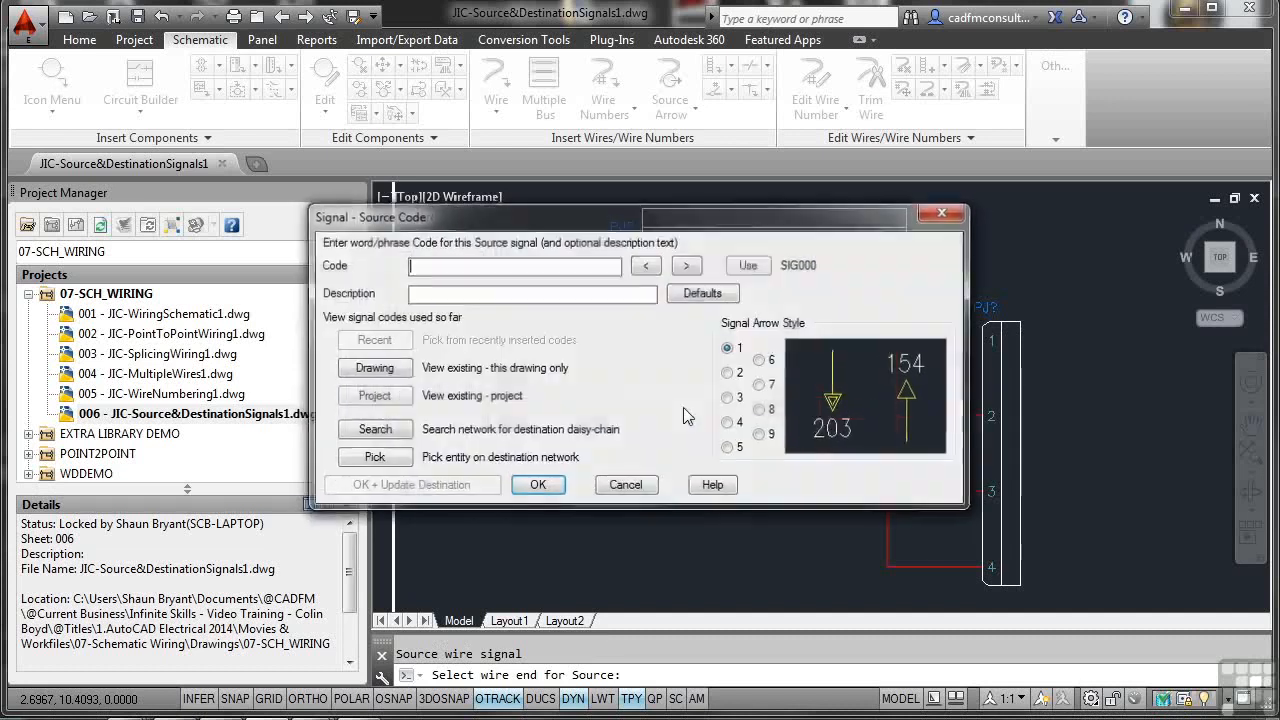
left_click(750, 266)
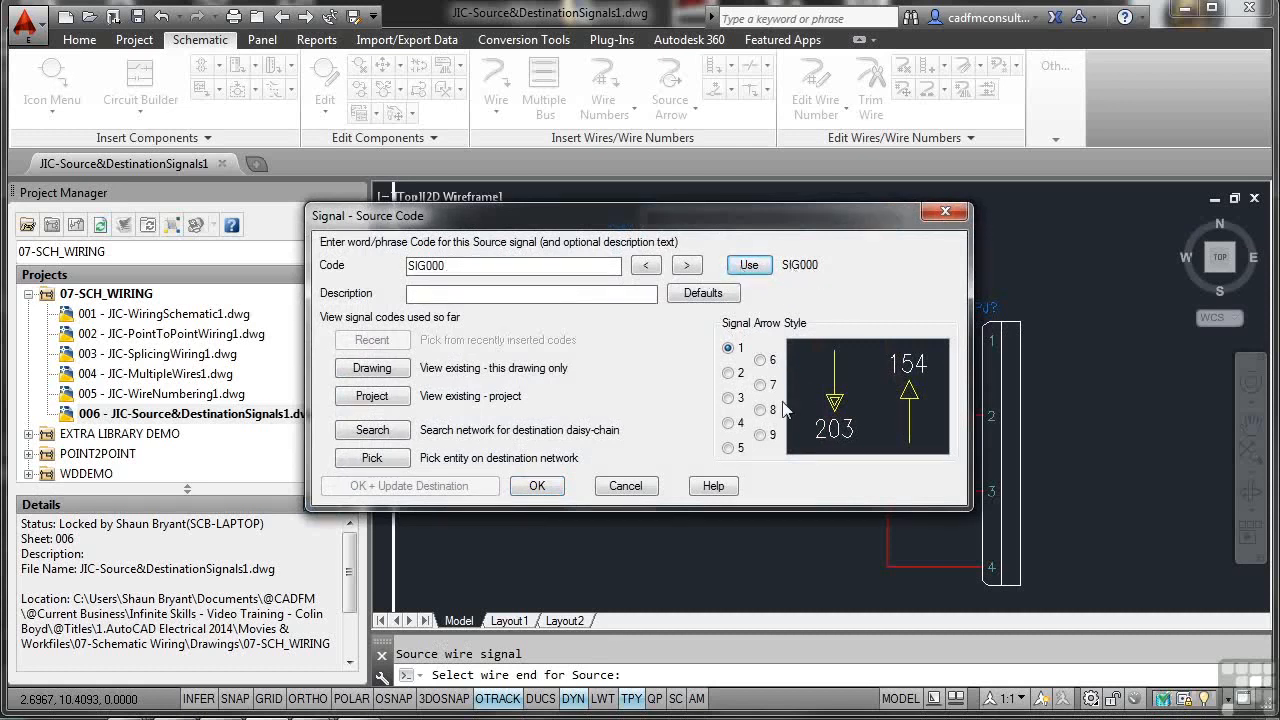
left_click(537, 486)
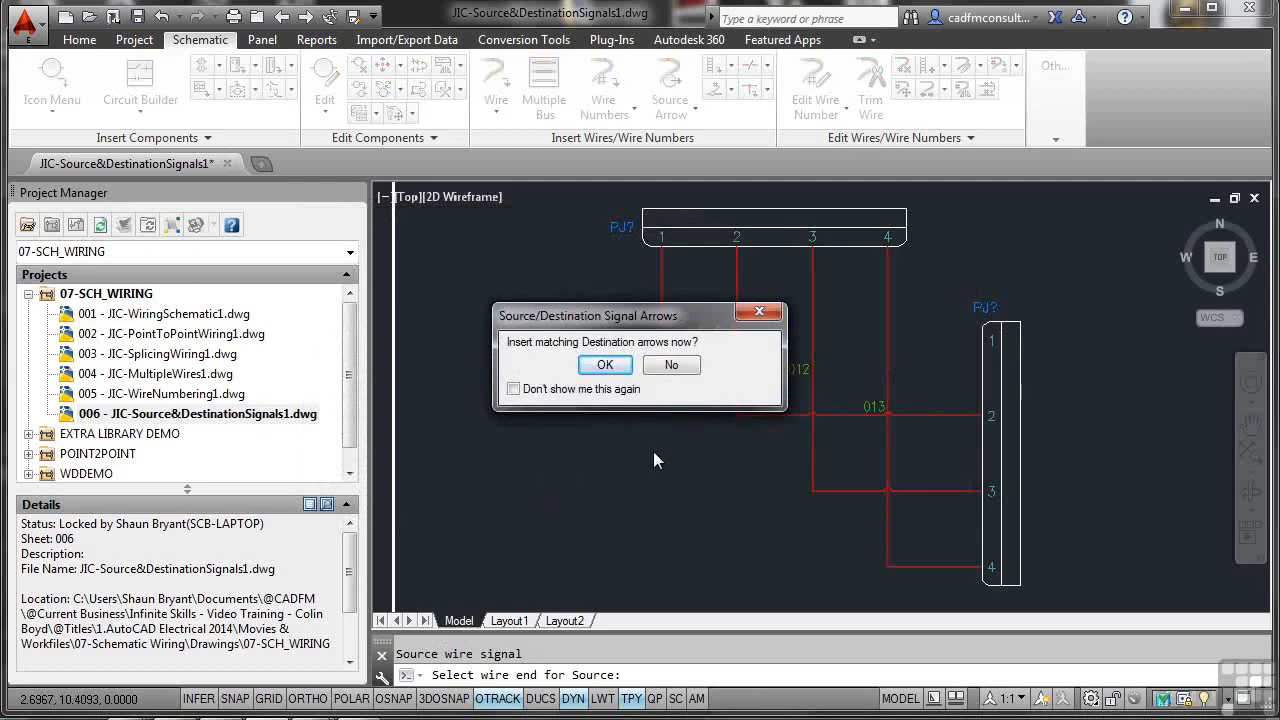
- Insert the matching SIG000 destination arrow on a branching wire stub from the pin 2 wire, ending below and left of the source arrow
left_click(607, 366)
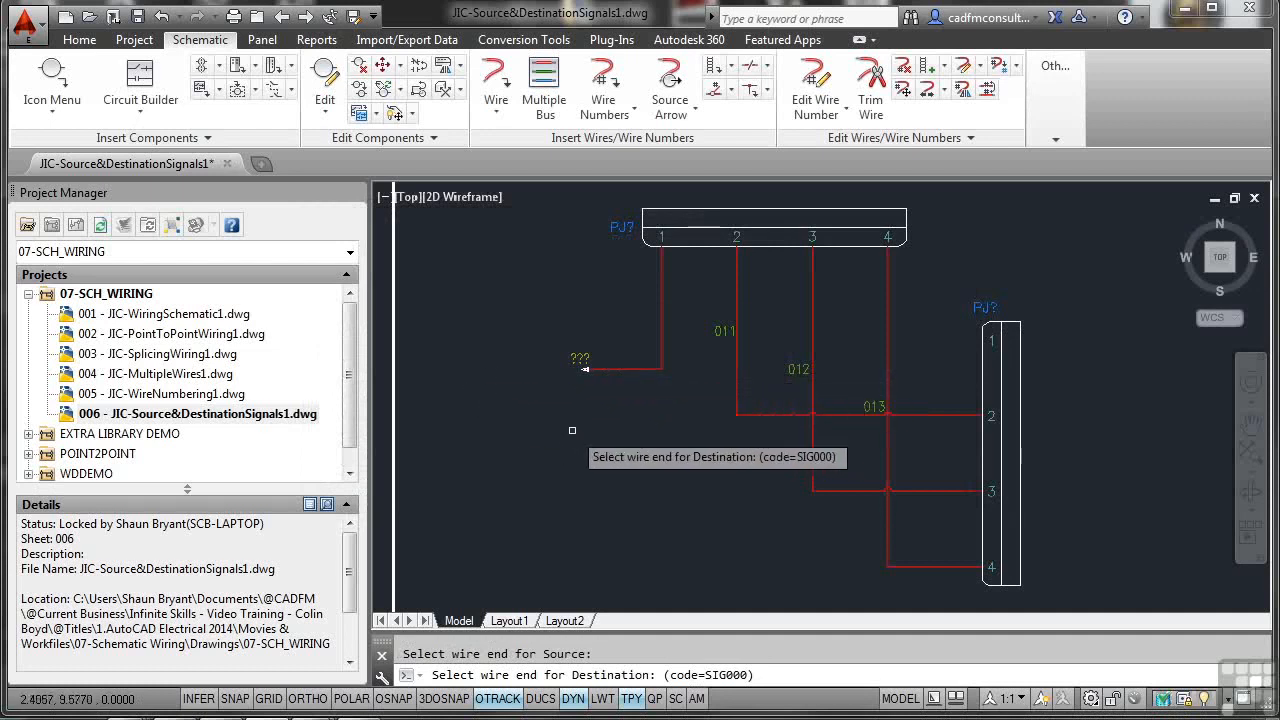
left_click(734, 269)
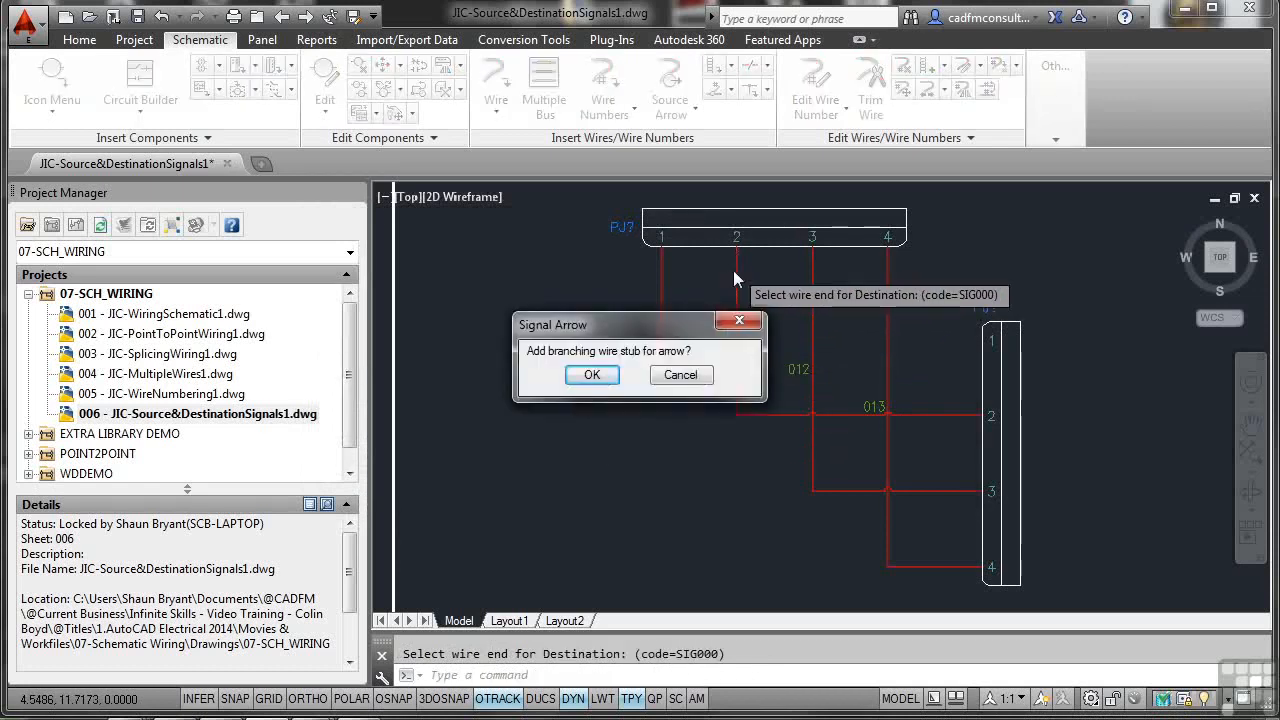
left_click(602, 378)
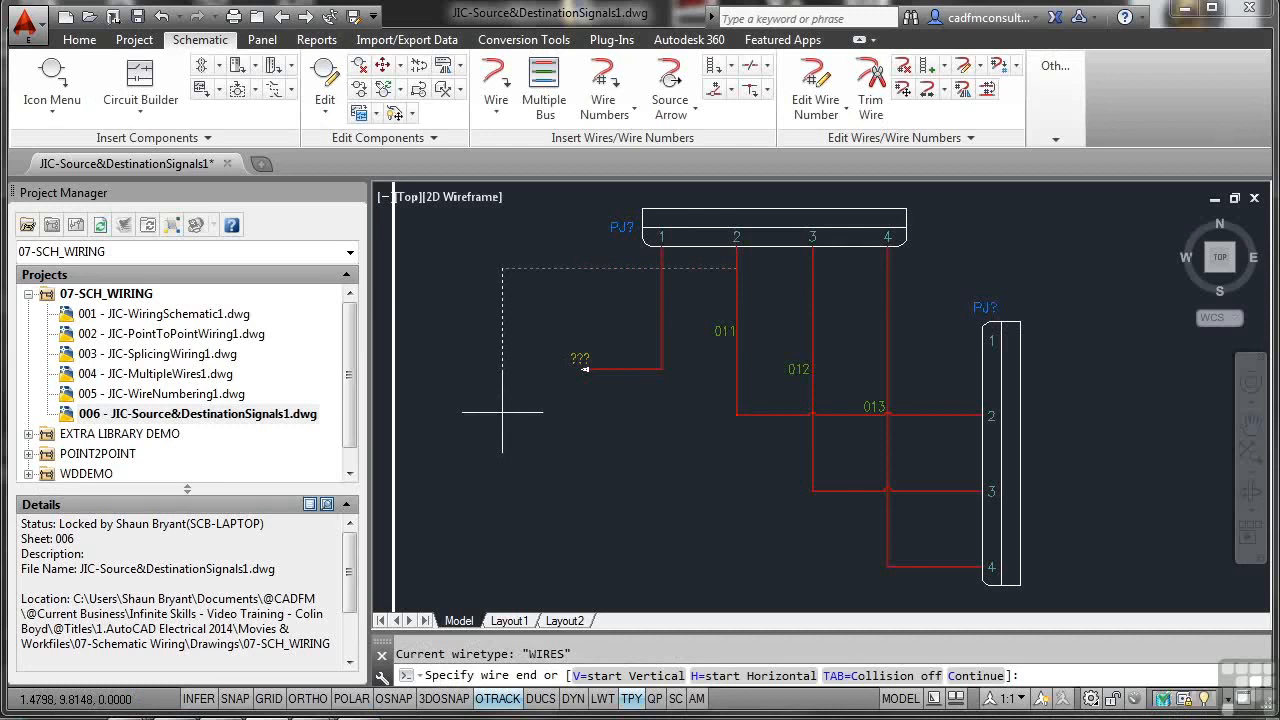
left_click(502, 411)
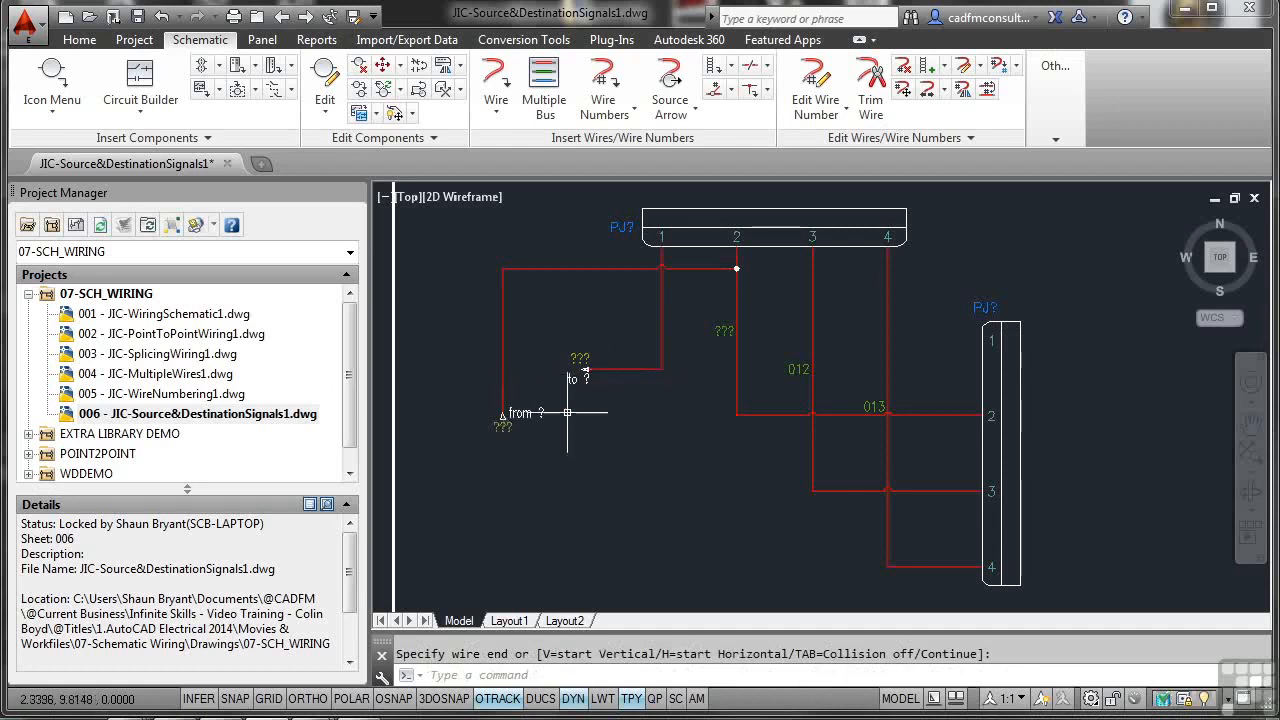
- Examine the destination arrow's block attributes, including its signal code, wire number and cross-reference
key("Escape")
double_click(501, 428)
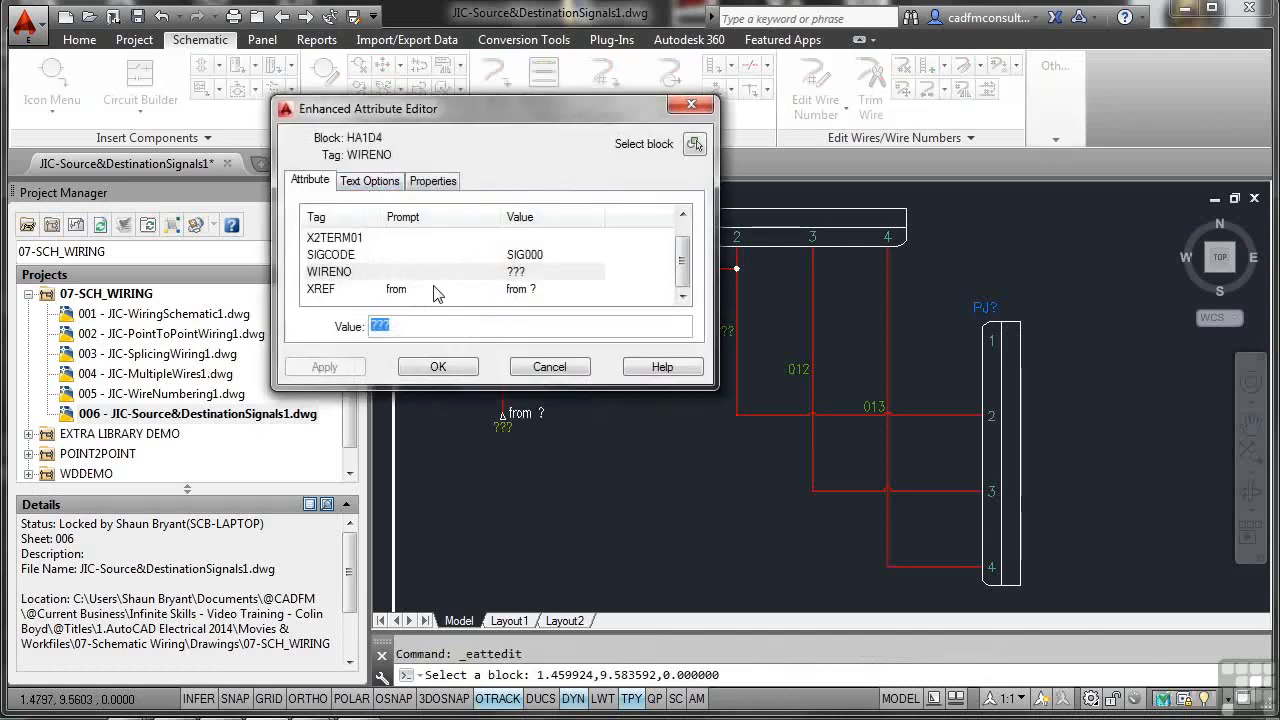
left_click(549, 366)
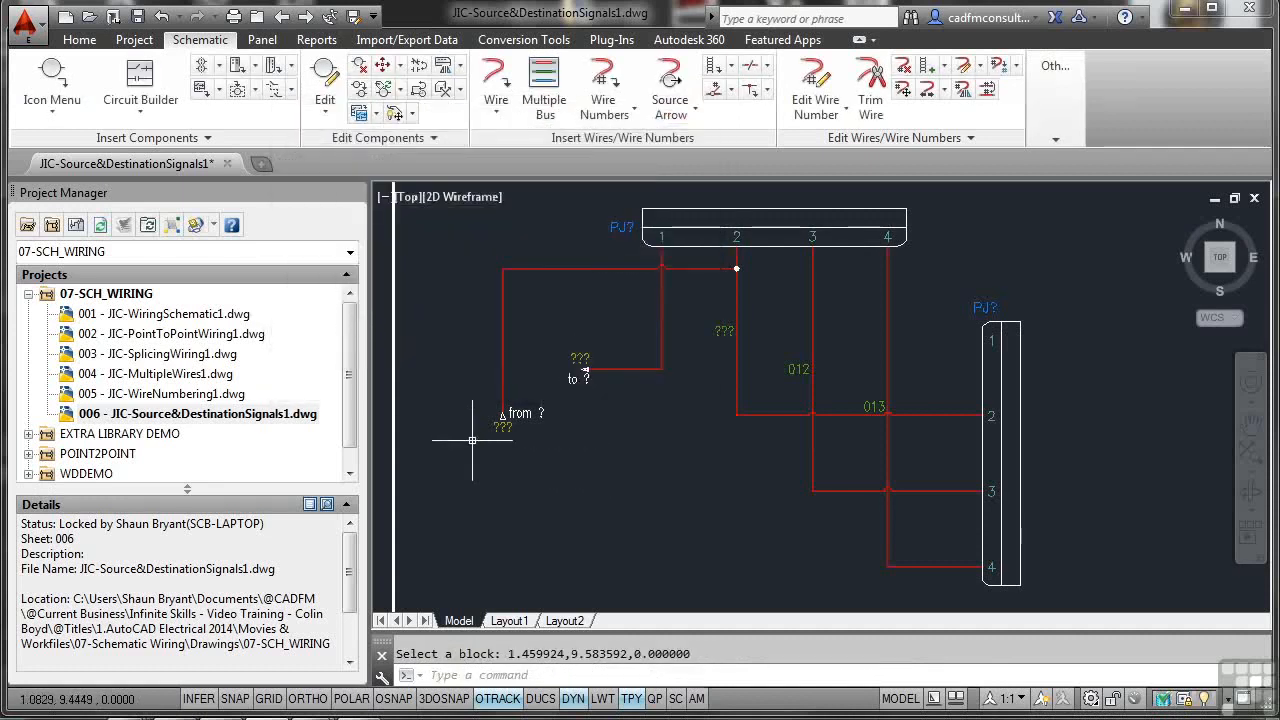